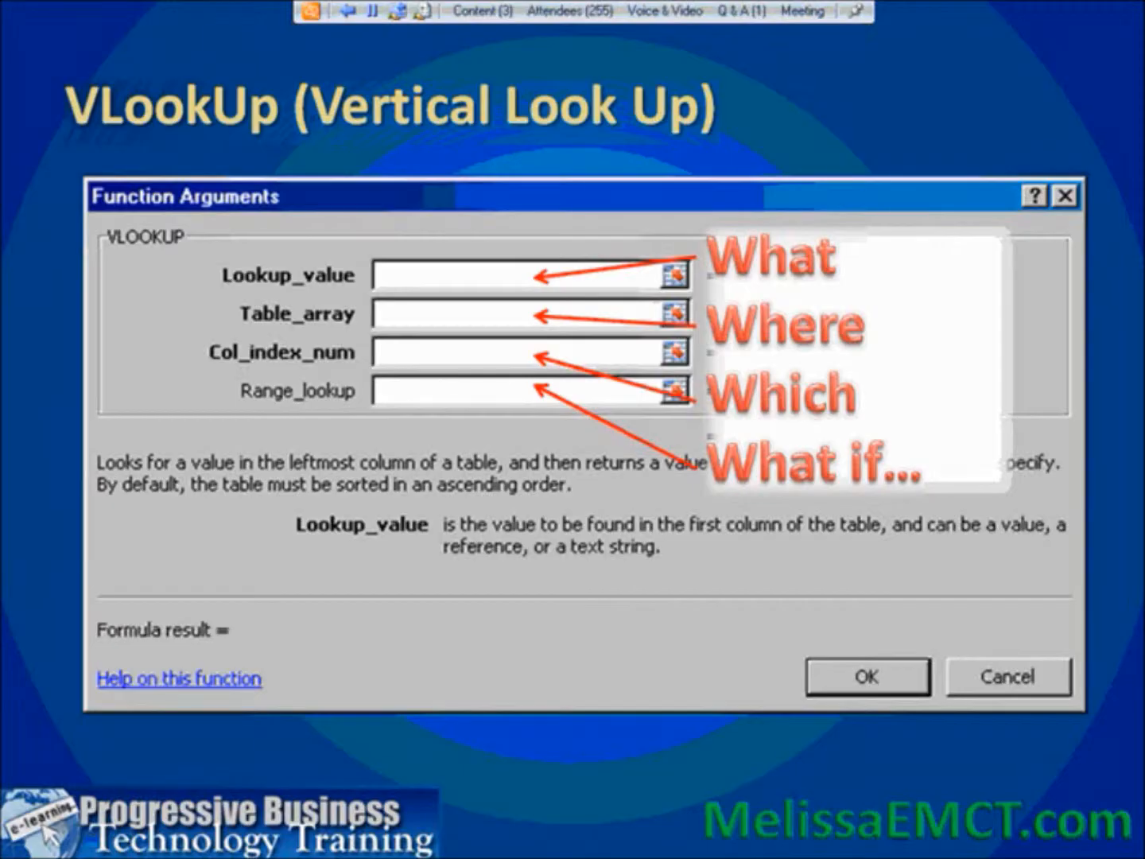
# - Show the Date and Time Math slide, switch to the Excel workbook and add a new worksheet at the end
pyautogui.press('Right')
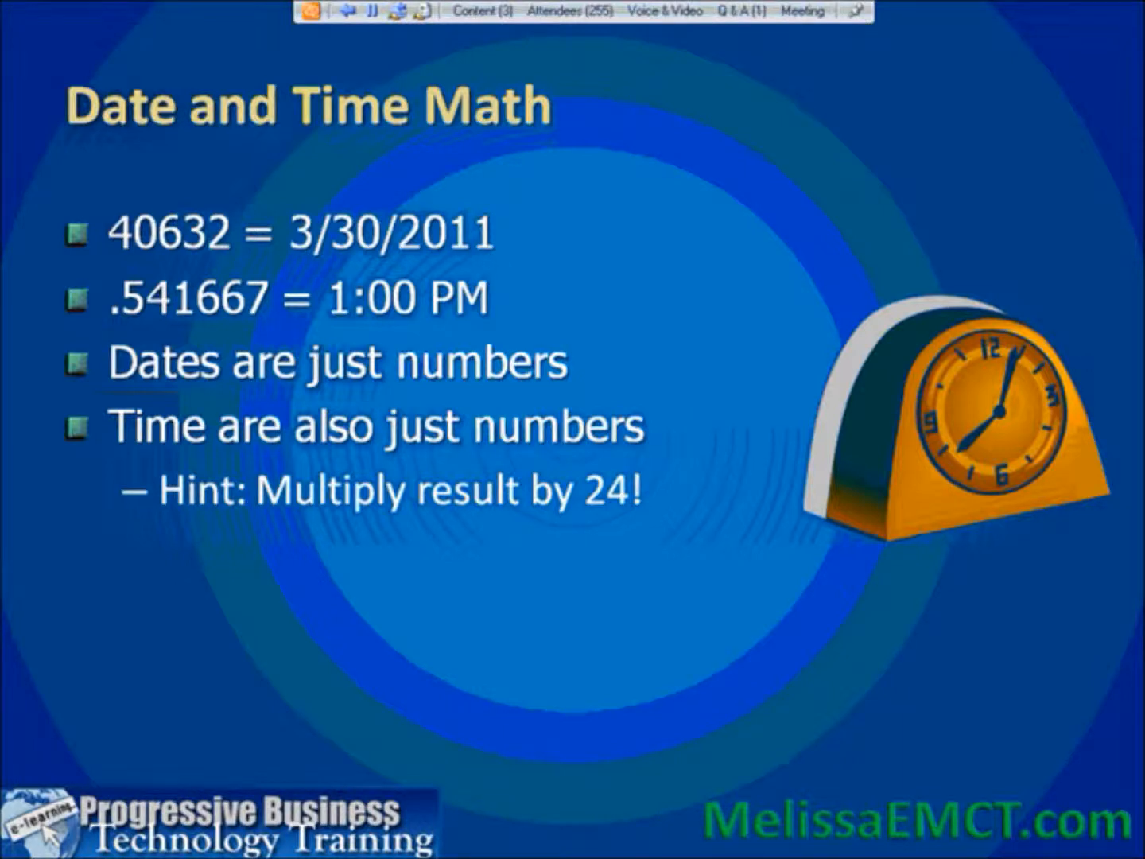
pyautogui.hotkey('alt', 'Tab')
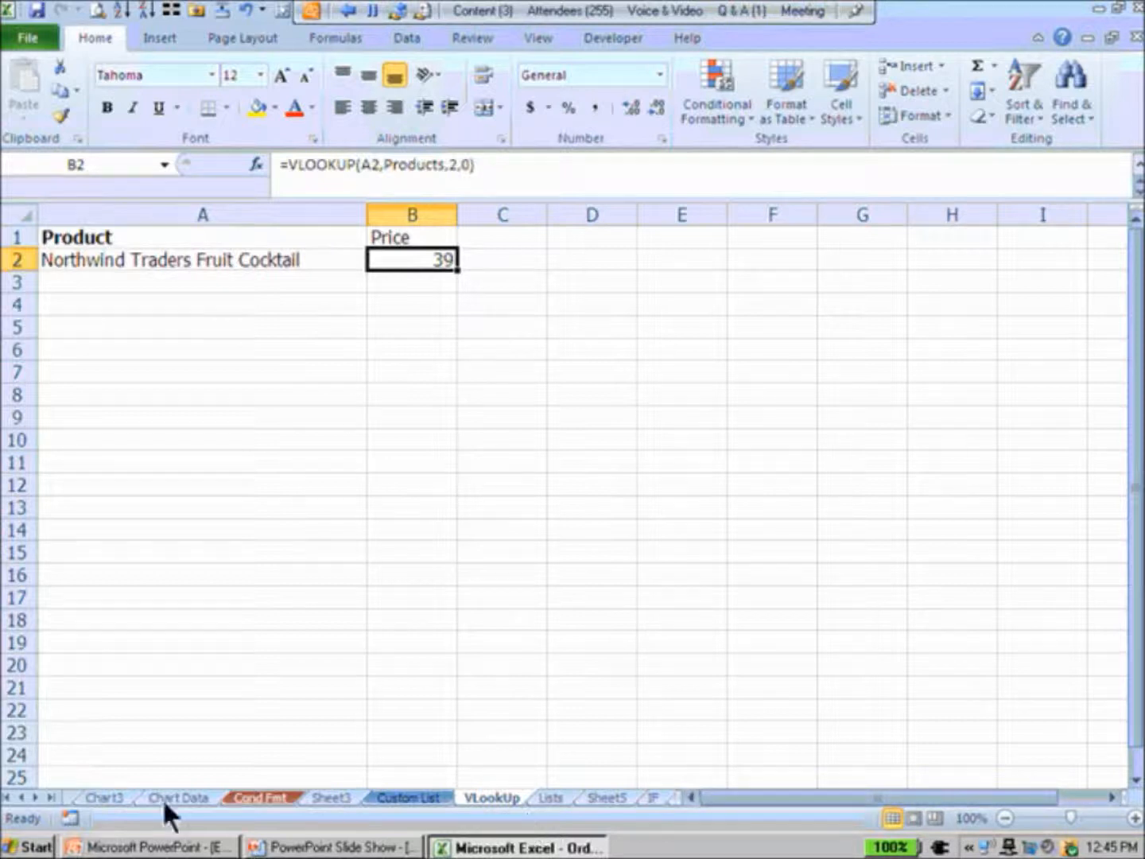
pyautogui.click(44, 791)
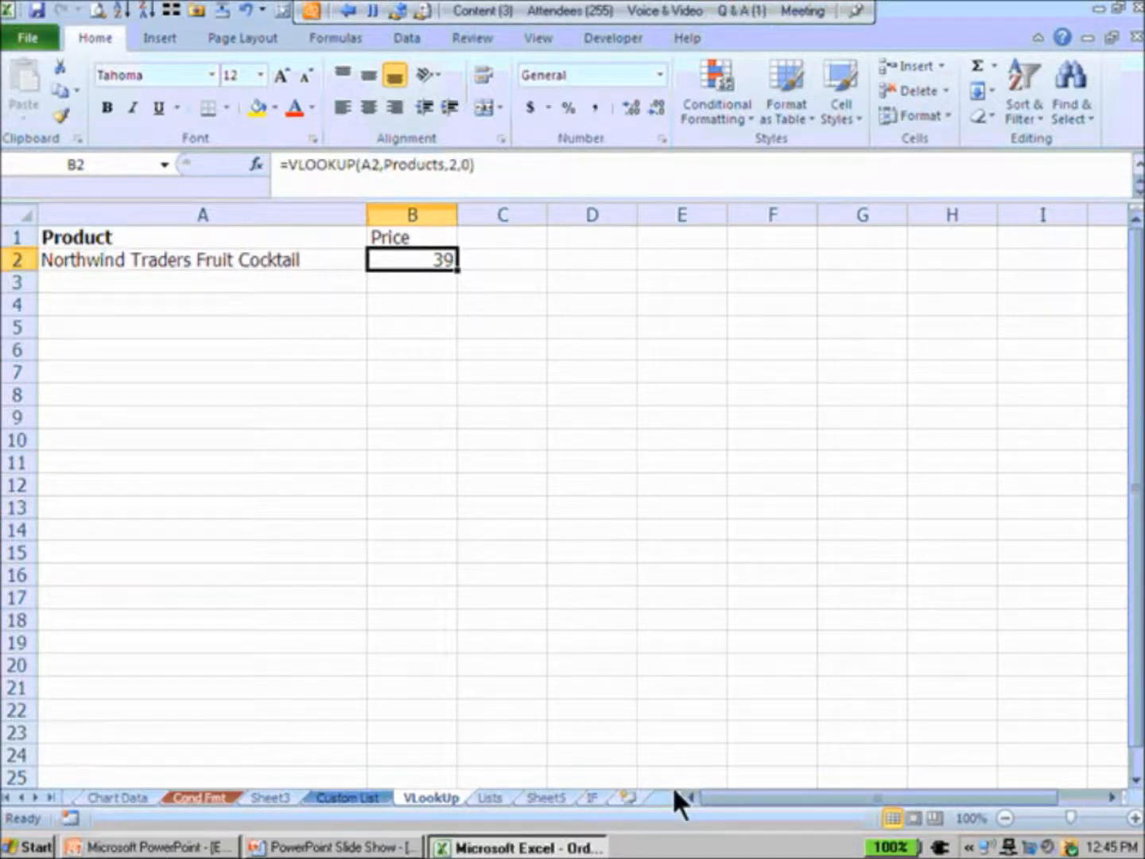
pyautogui.click(626, 796)
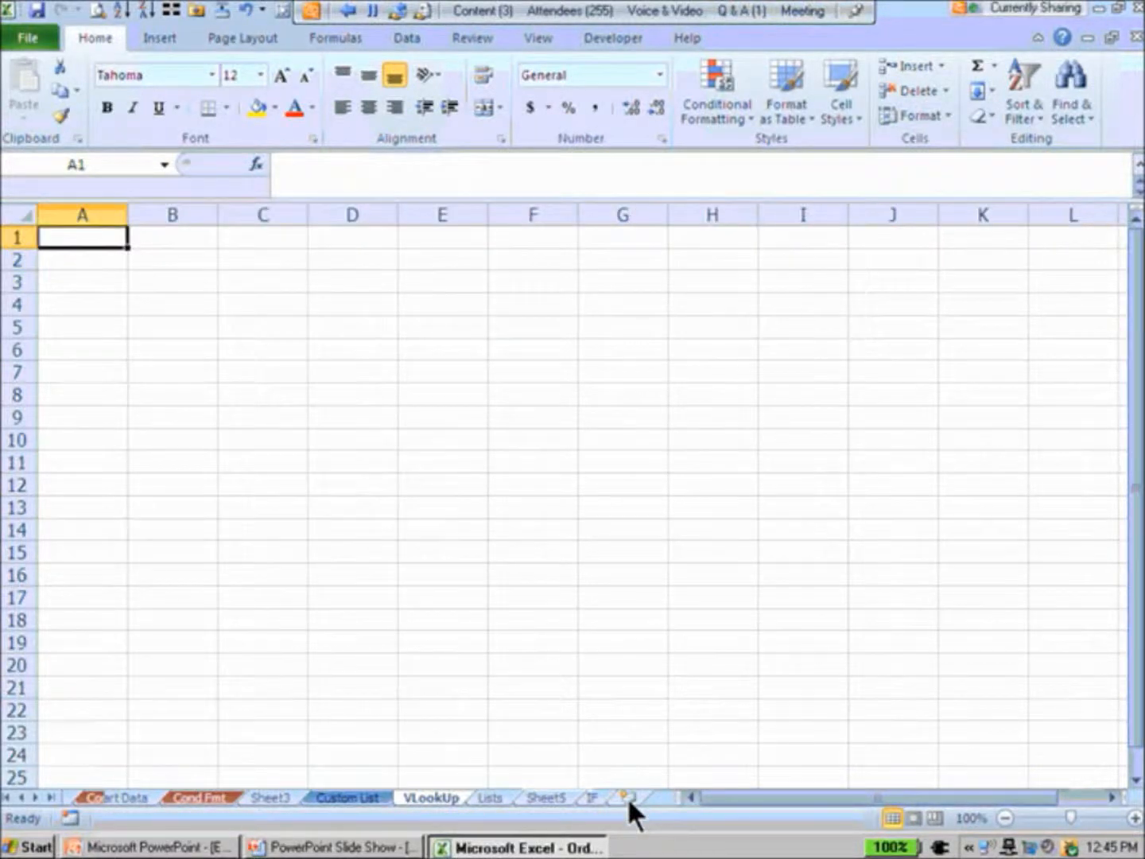
# - Magnify the new worksheet to 200% and enter the current date, 5/9/2011, in cell A1 as a fixed value
pyautogui.click(967, 813)
pyautogui.click(413, 400)
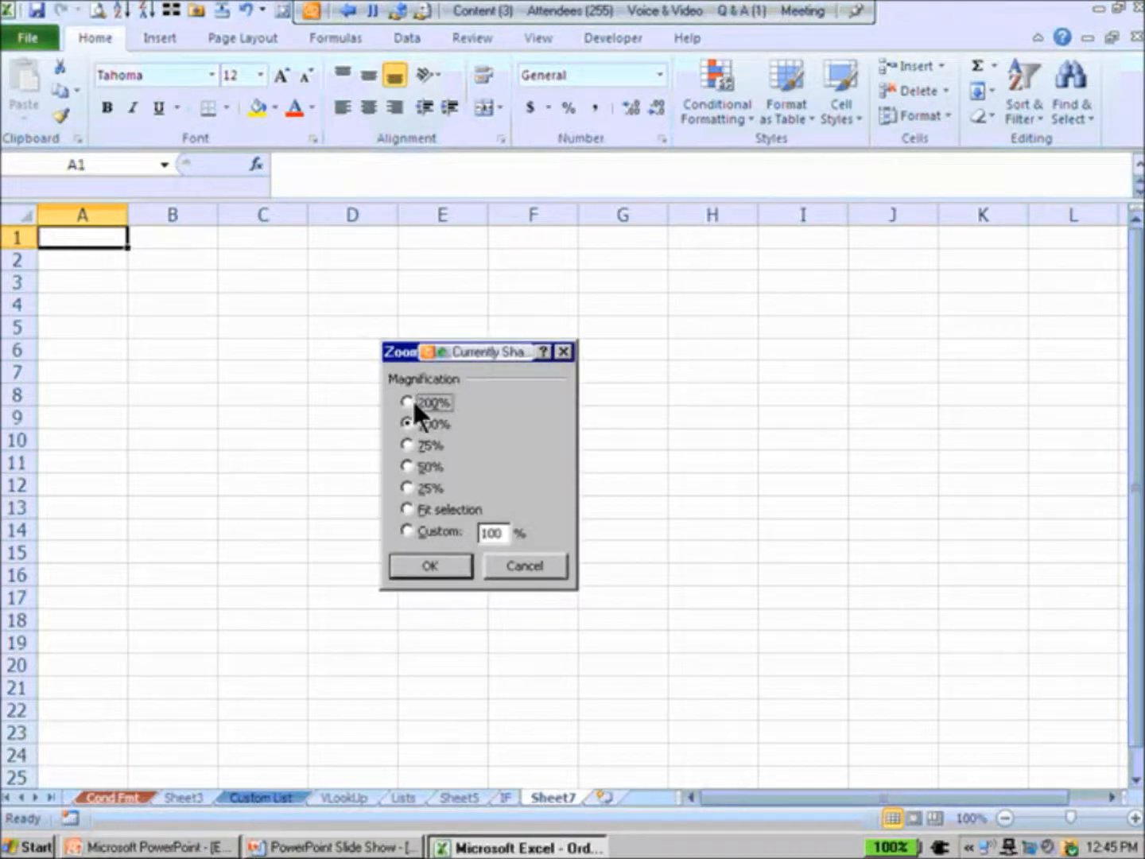
pyautogui.click(435, 556)
pyautogui.hotkey('ctrl', ';')
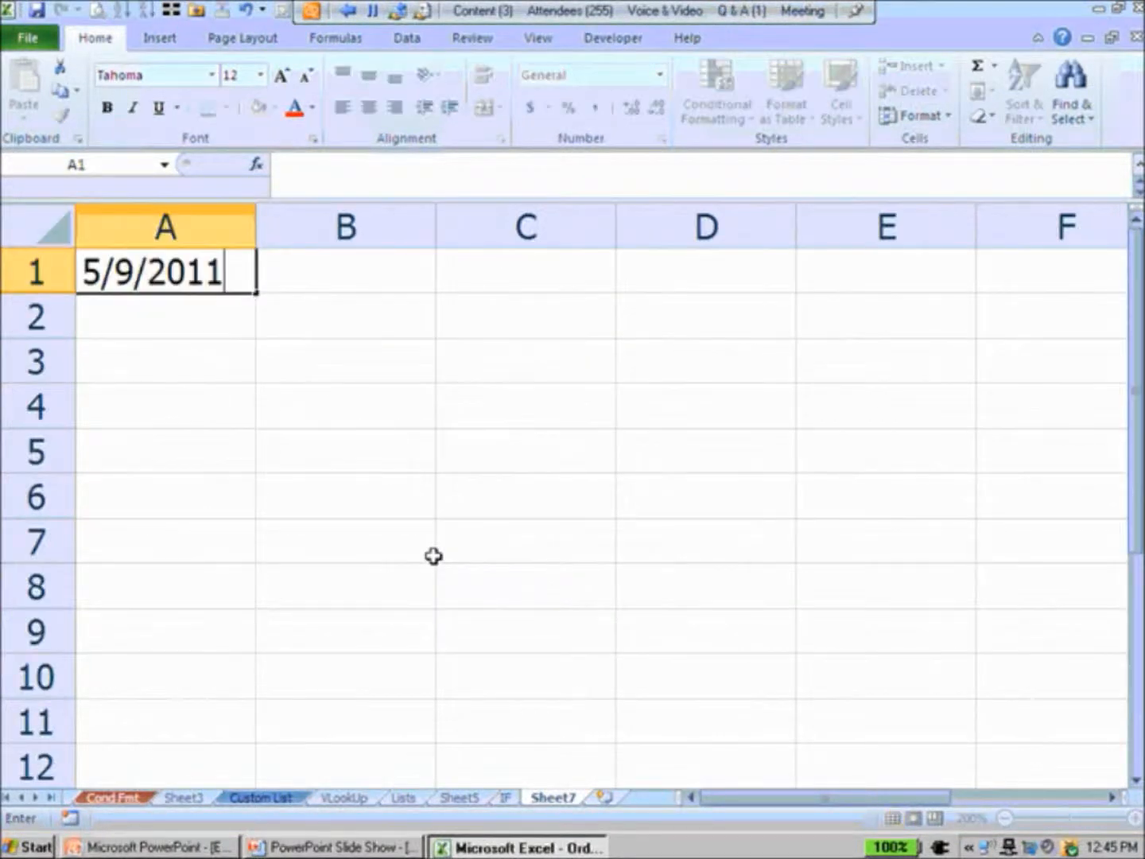
pyautogui.press('Return')
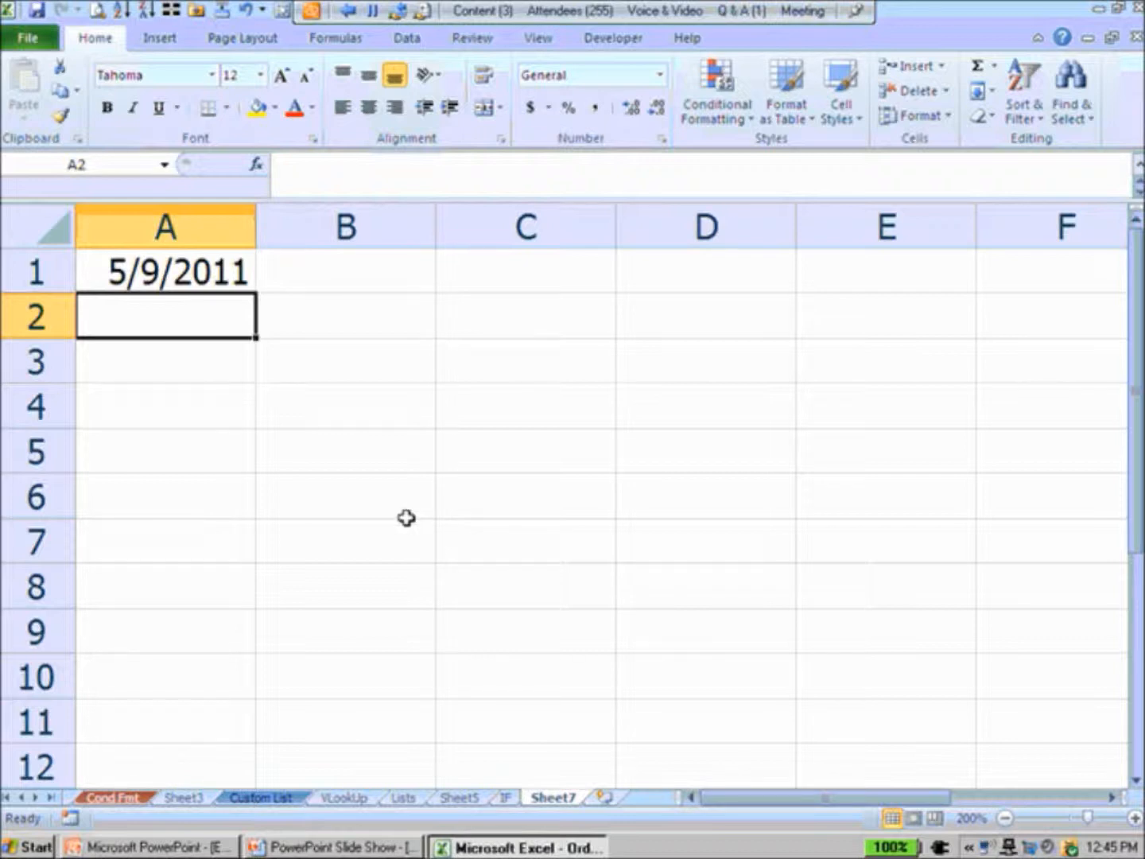
# - Clear only the formatting of cell A1 to expose the serial number behind the date
pyautogui.click(209, 278)
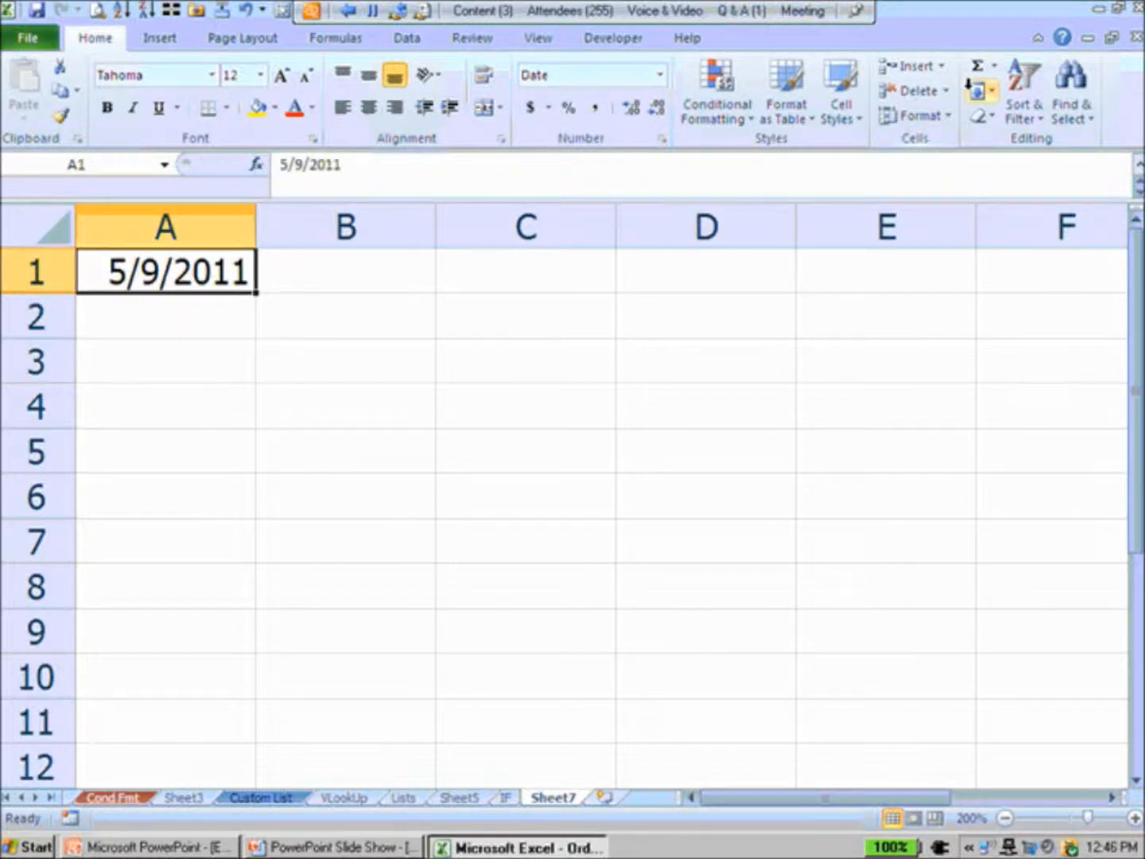
pyautogui.click(984, 116)
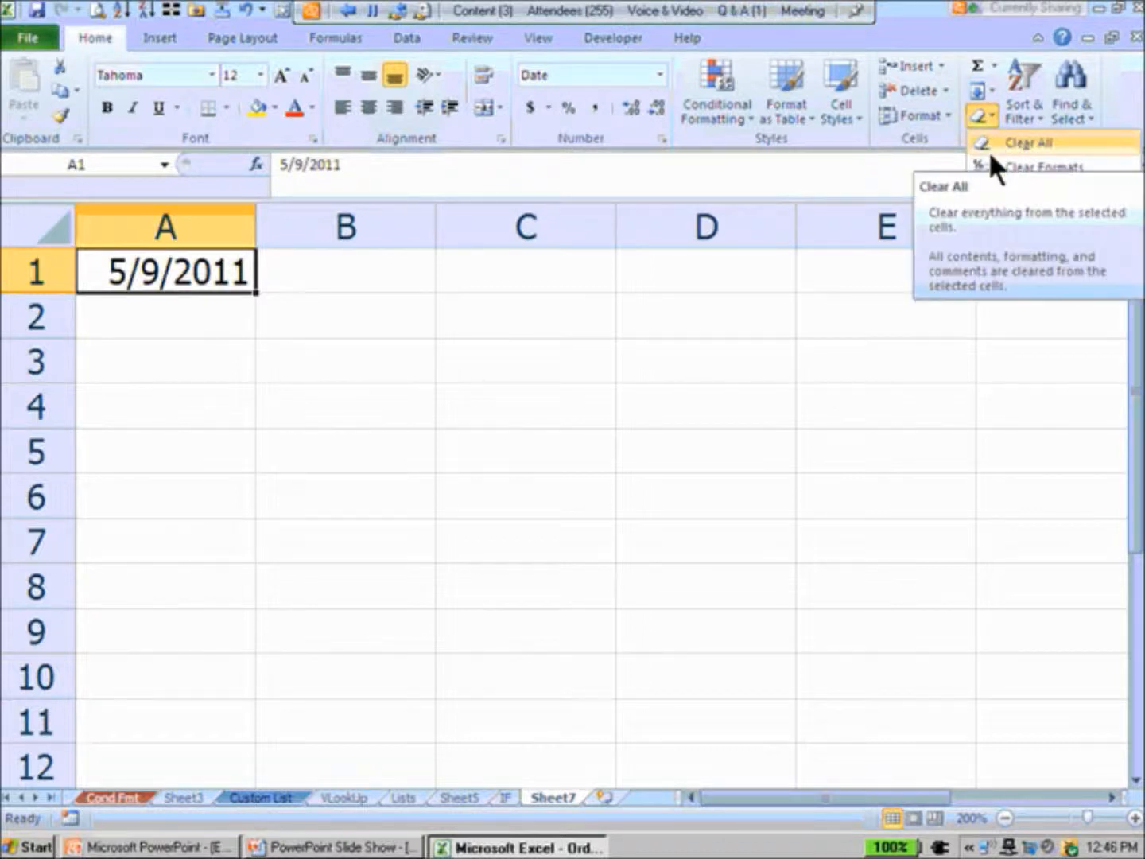
pyautogui.click(989, 166)
pyautogui.click(812, 344)
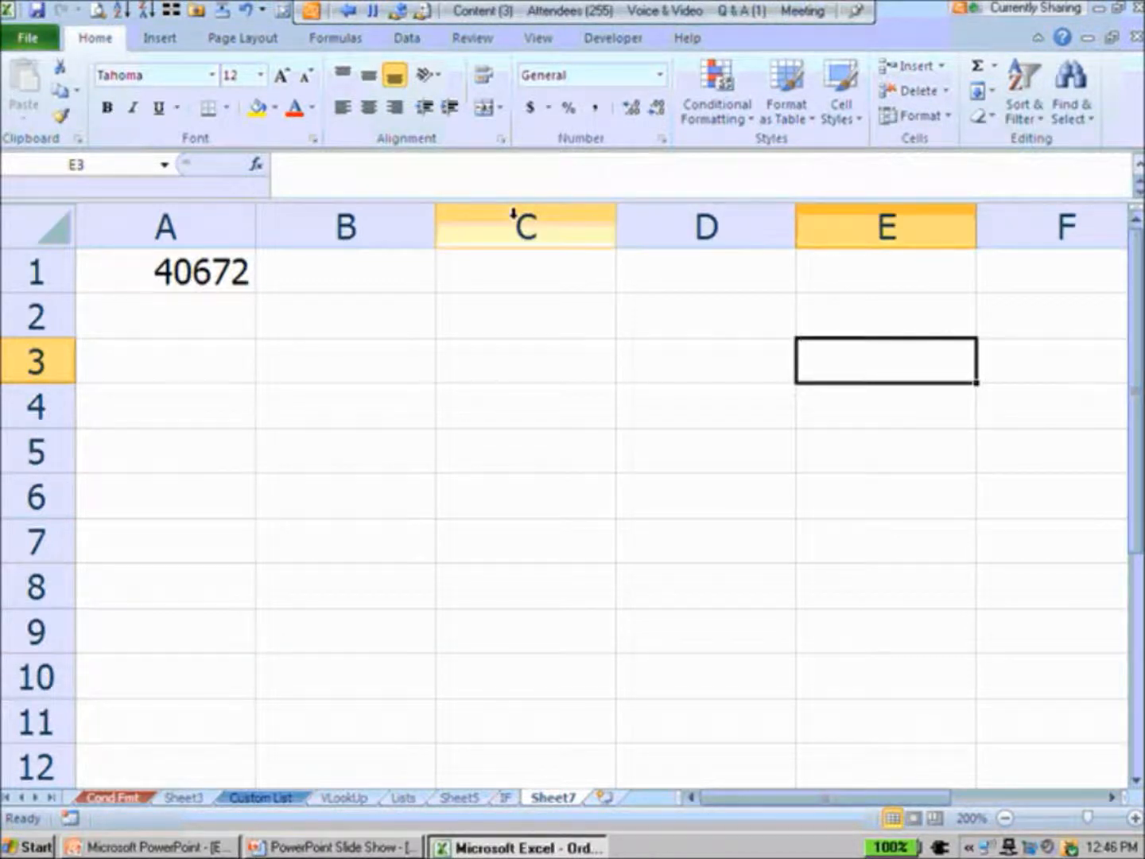
# - Apply the short Date number format to cell A1, after first applying it to the empty cell E3
pyautogui.click(659, 75)
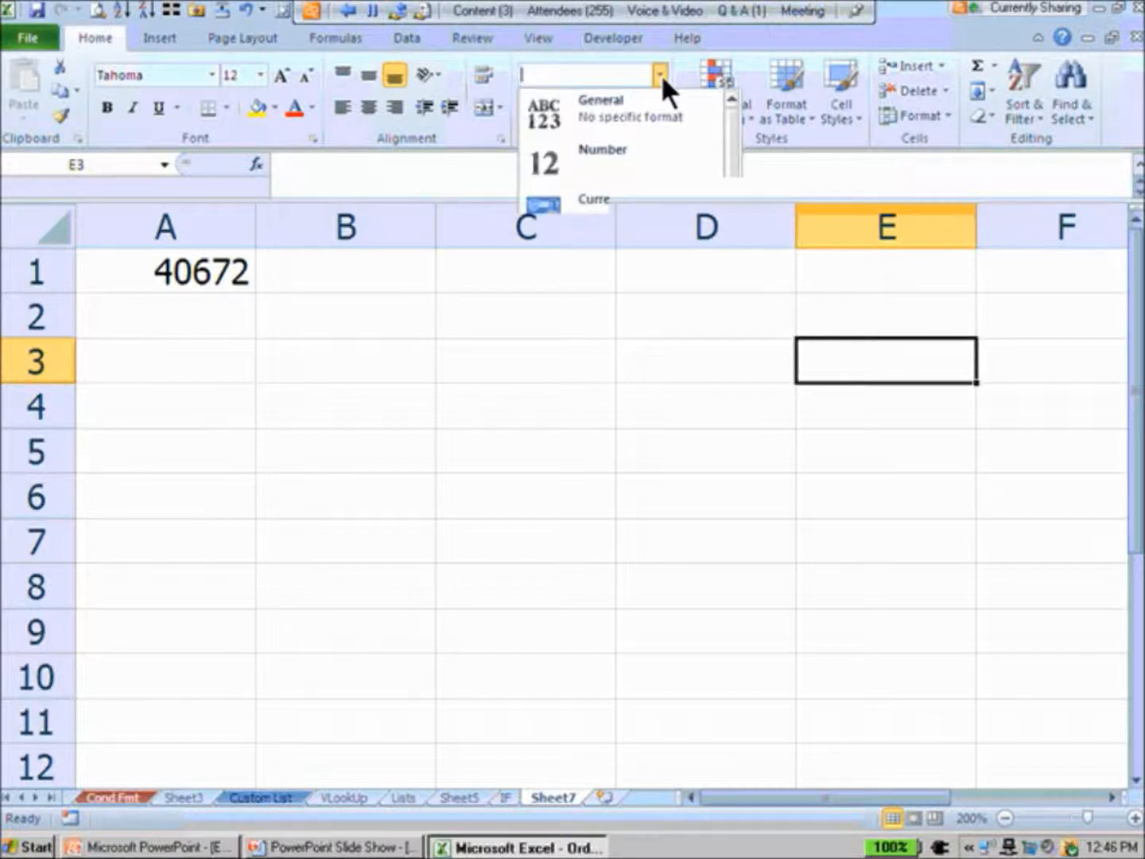
pyautogui.click(626, 306)
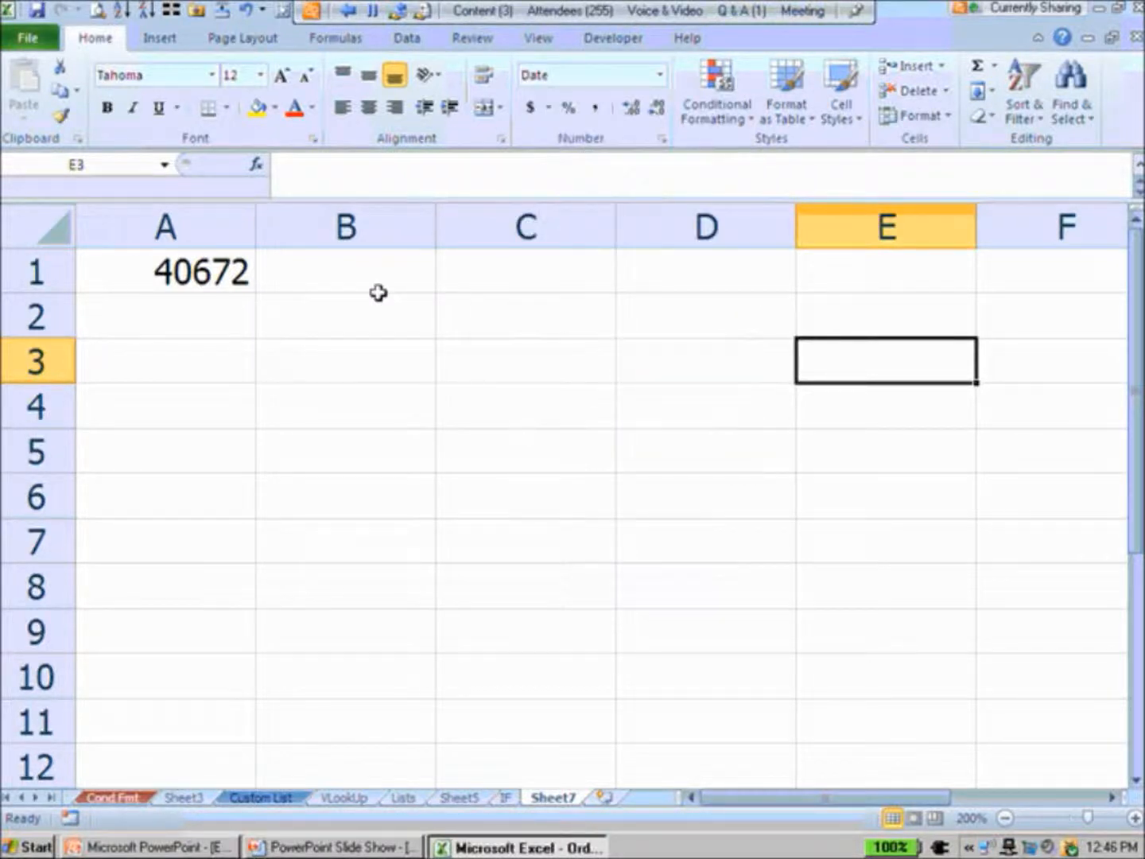
pyautogui.hotkey('ctrl', 'Home')
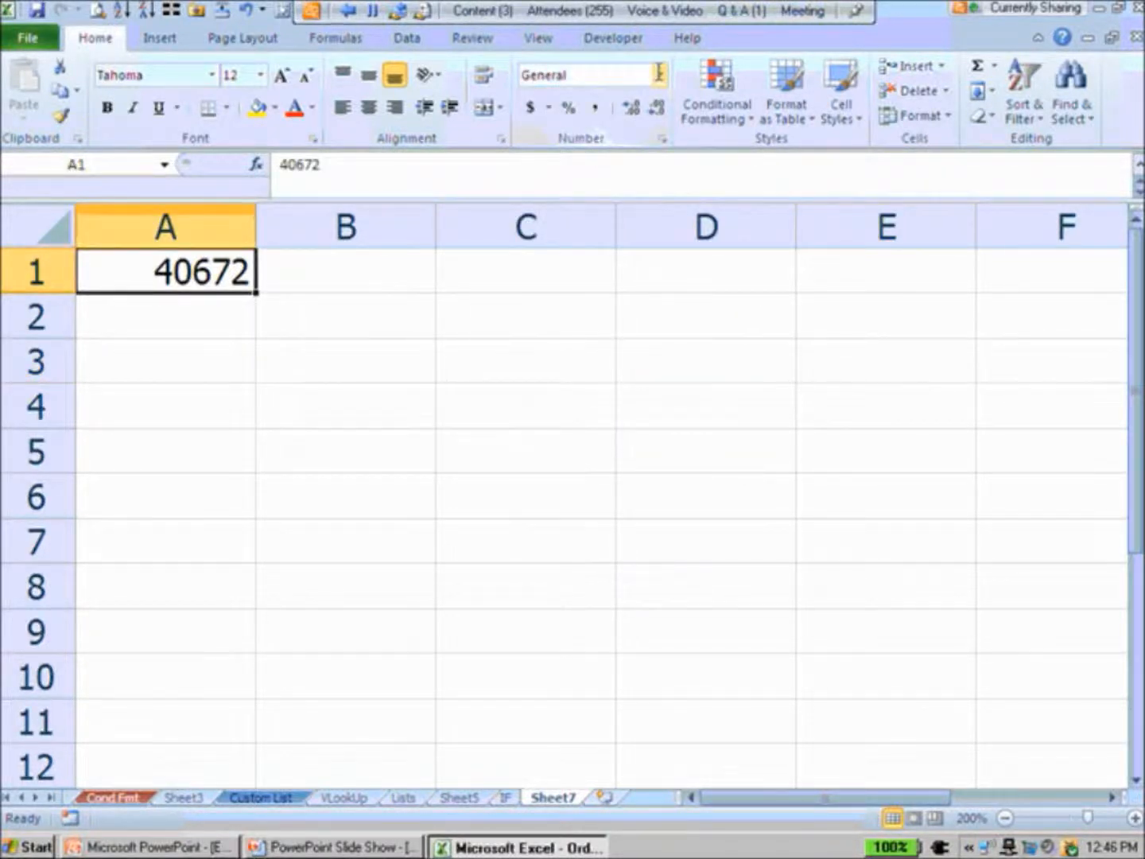
pyautogui.click(659, 74)
pyautogui.click(591, 322)
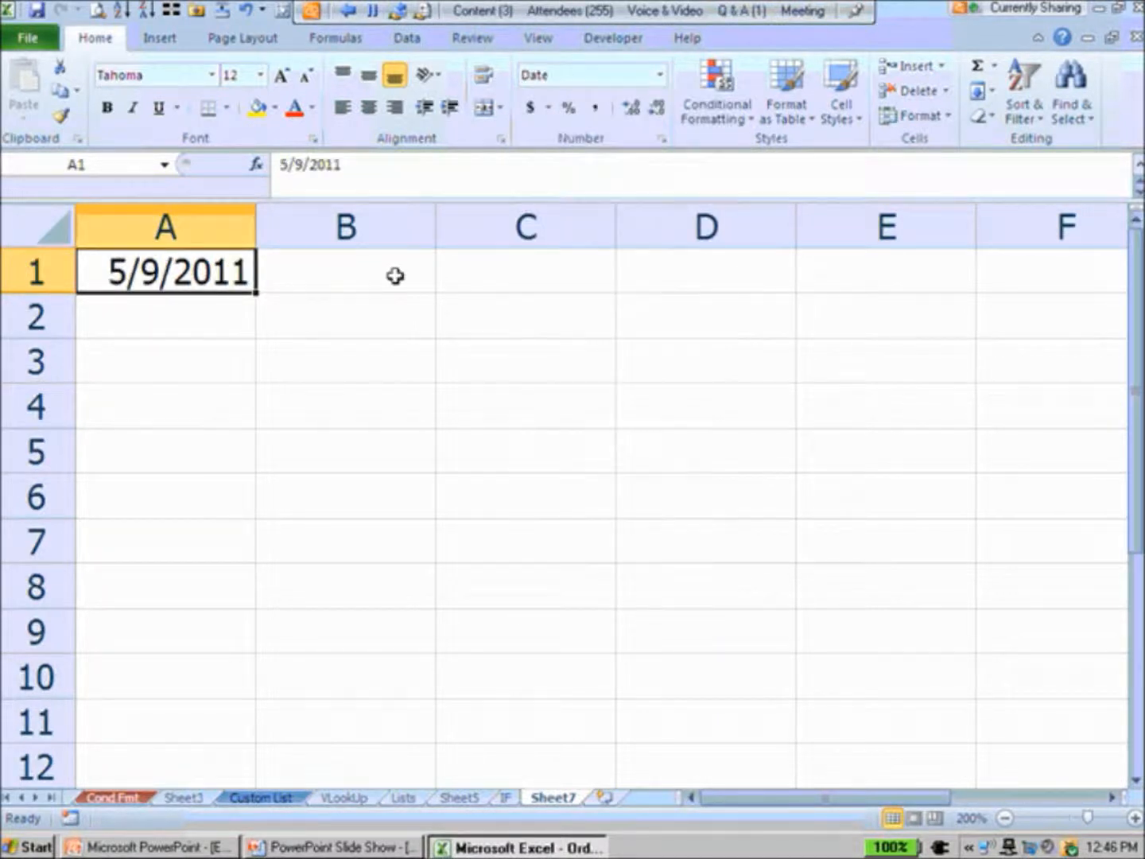
# - Enter the date 4/15/2011 in cell B1
pyautogui.click(306, 271)
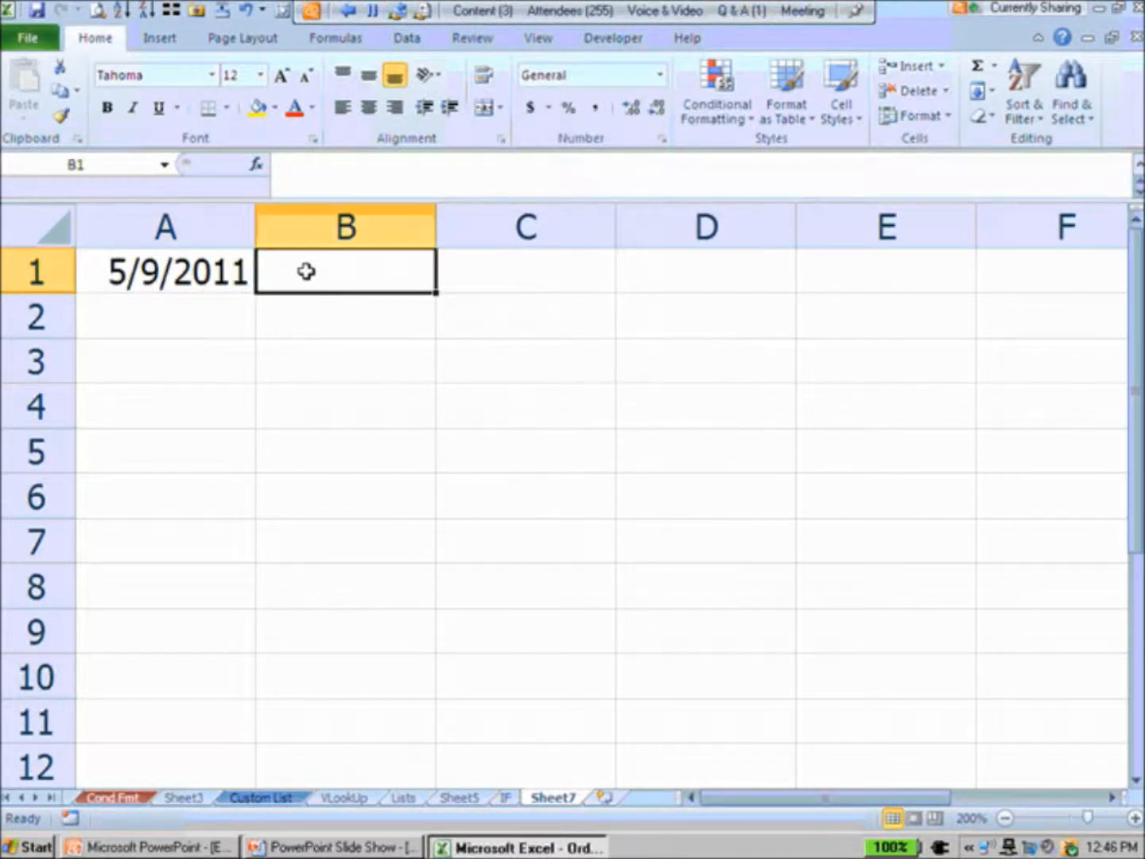
pyautogui.write('4/15/')
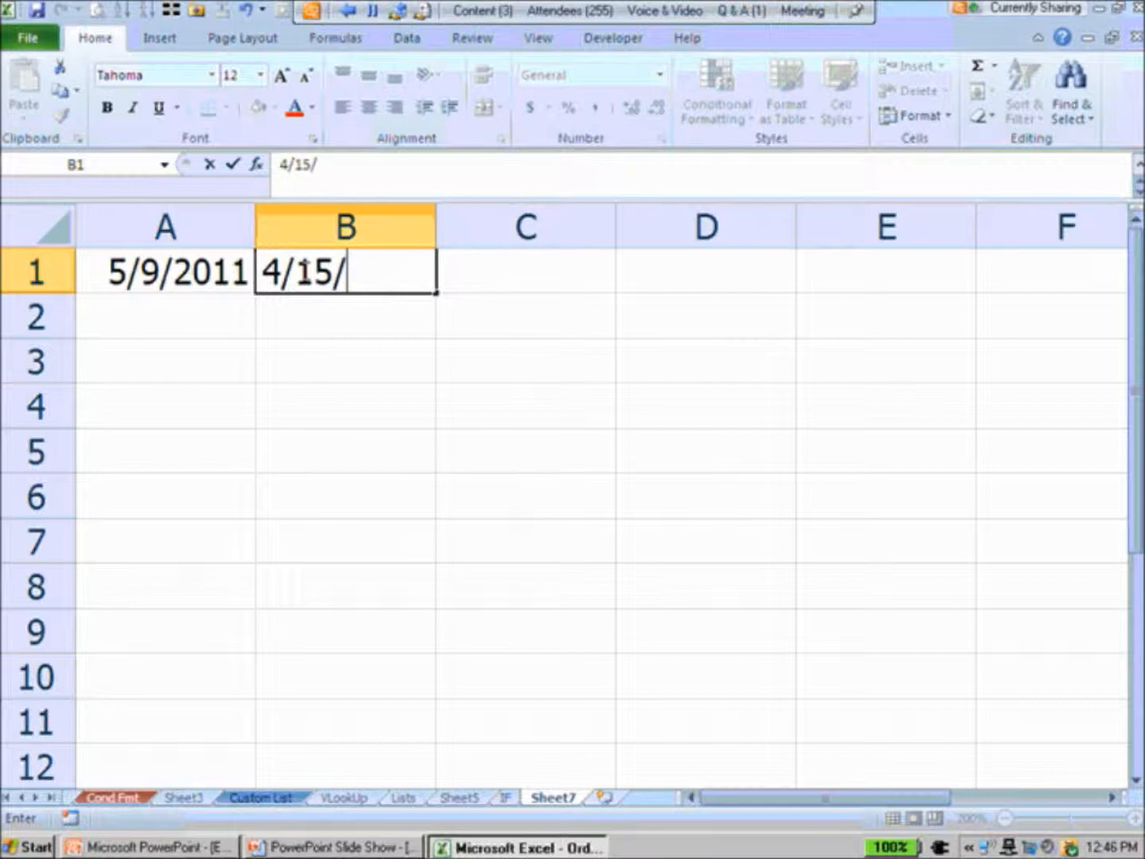
pyautogui.write('2011')
pyautogui.press('Return')
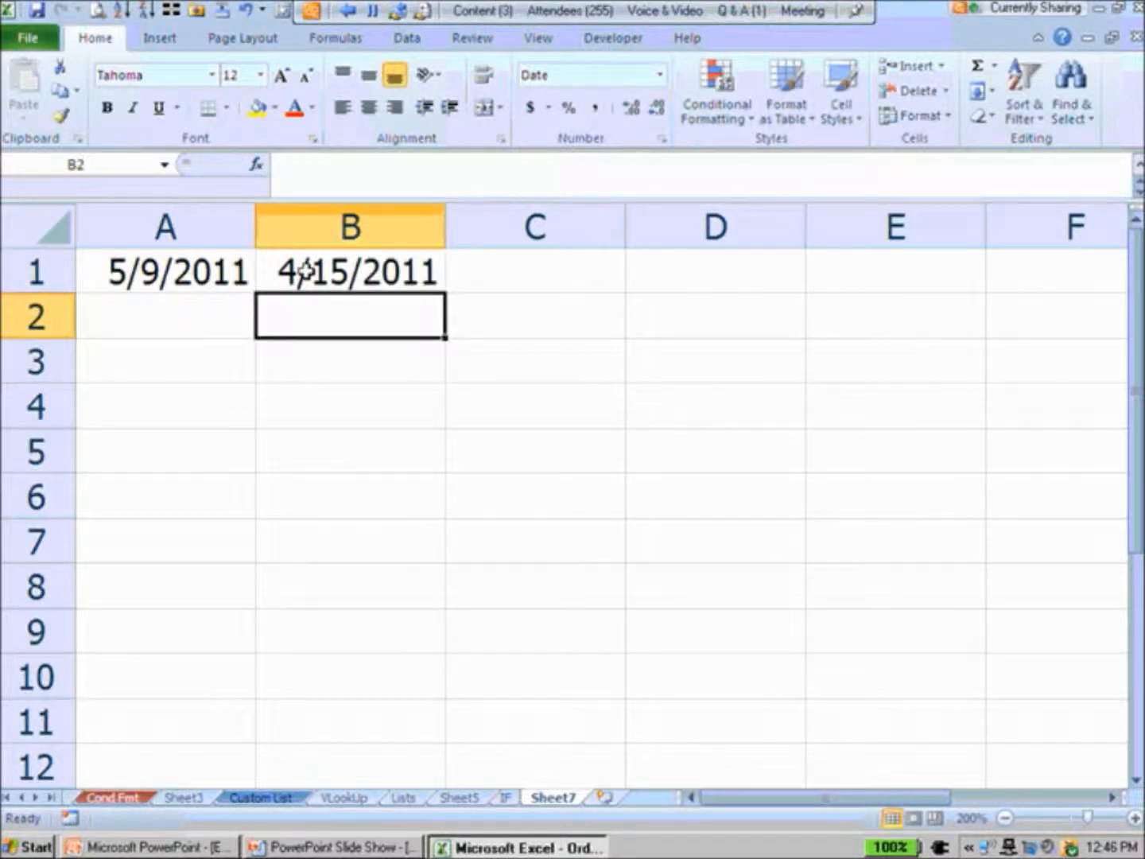
# - Enter the formula =A1-B1 in cell C1 to calculate the days between the two dates
pyautogui.press('Up')
pyautogui.press('Right')
pyautogui.write('=')
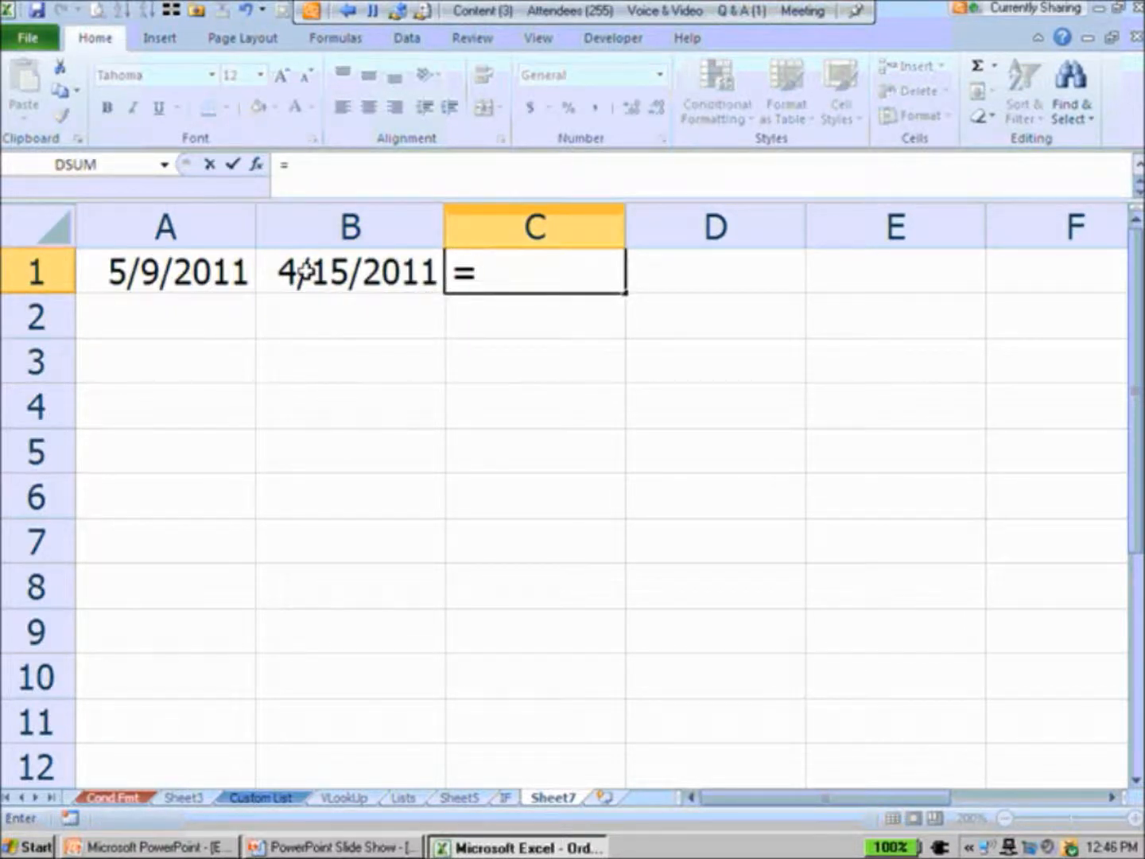
pyautogui.press('Left')
pyautogui.press('Left')
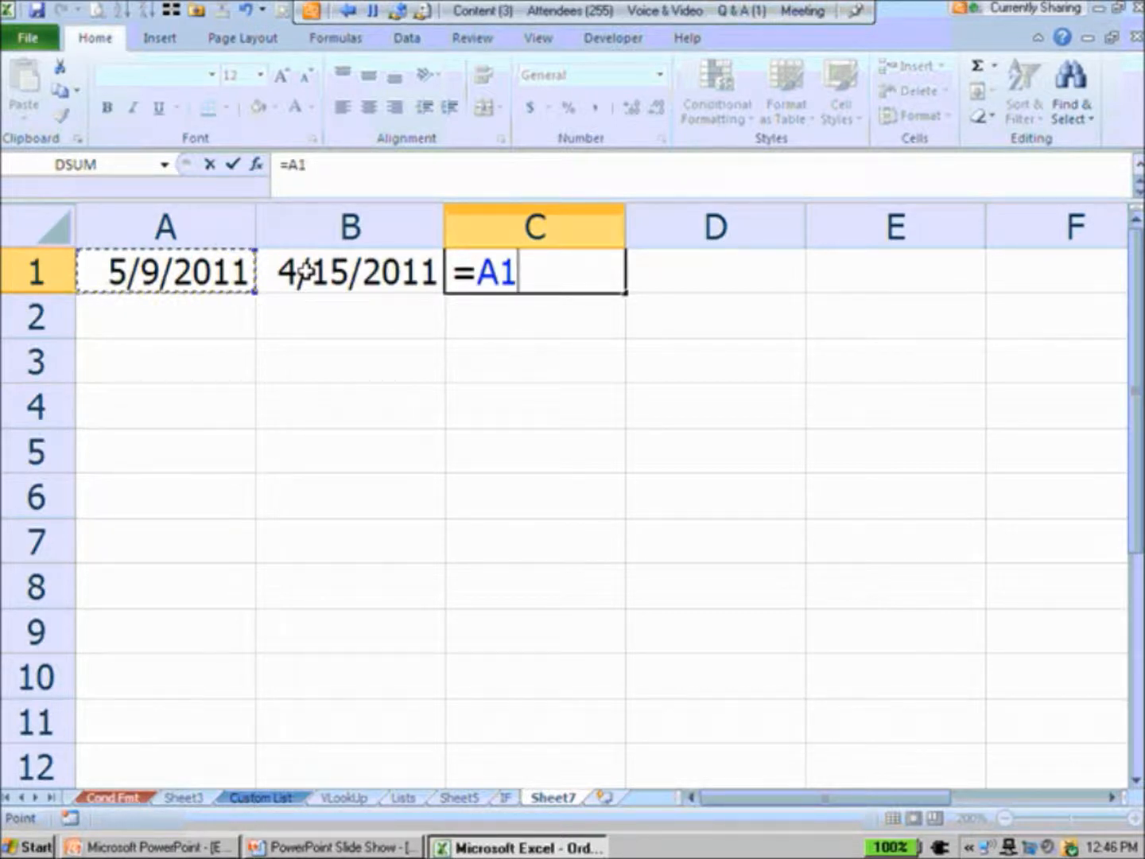
pyautogui.write('-')
pyautogui.press('Left')
pyautogui.press('Return')
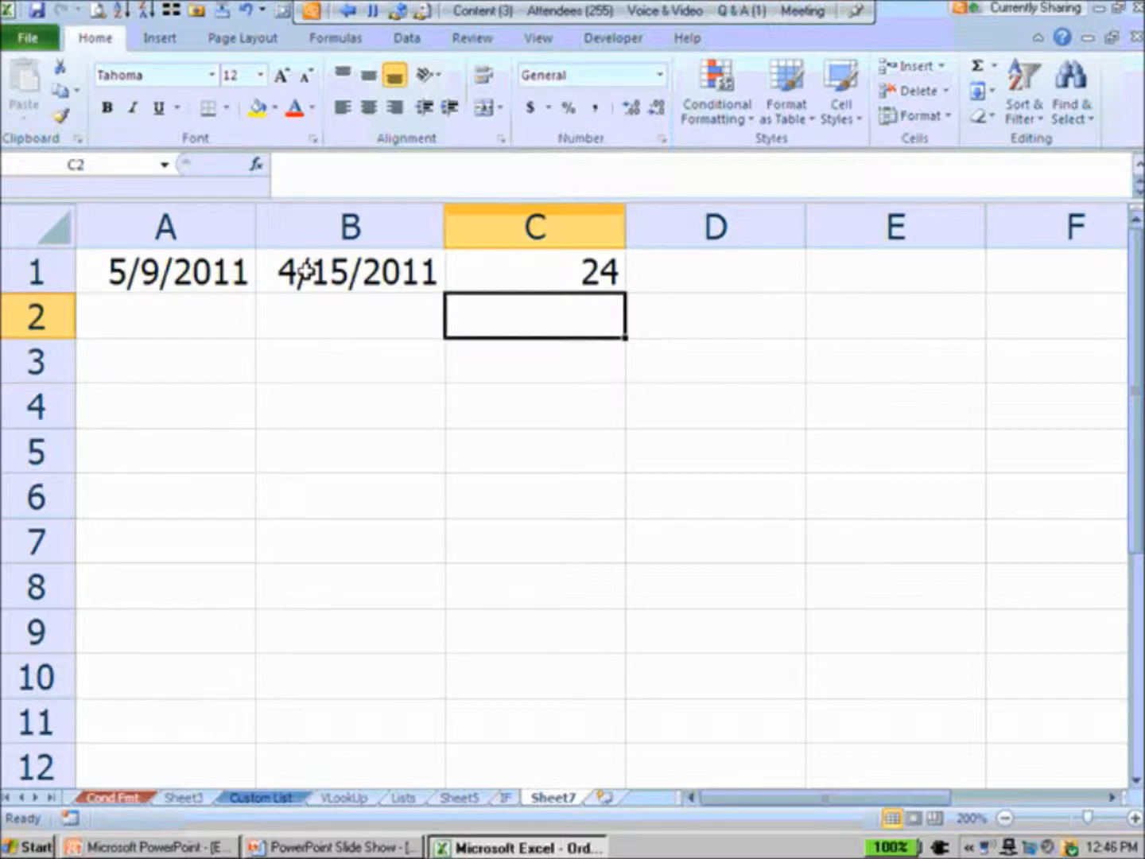
# - Apply the short Date number format to the day difference in cell C1
pyautogui.press('Up')
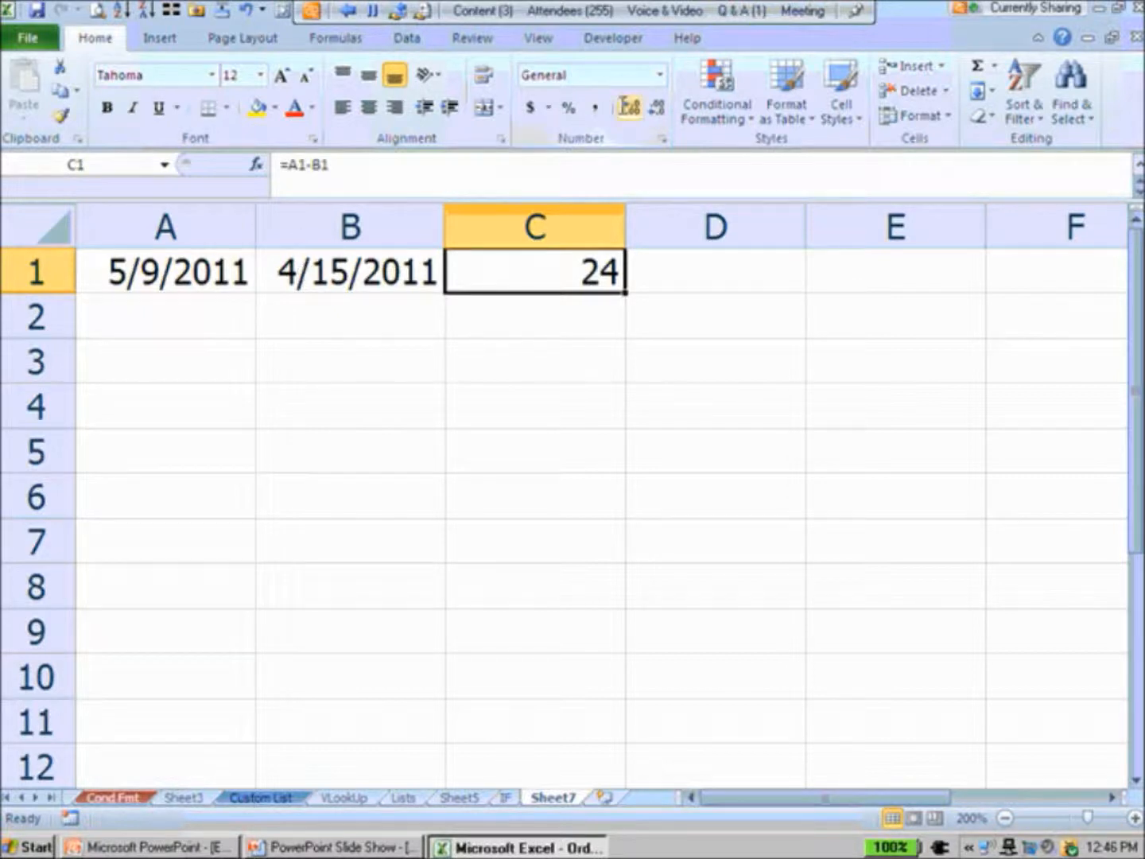
pyautogui.click(659, 75)
pyautogui.click(657, 319)
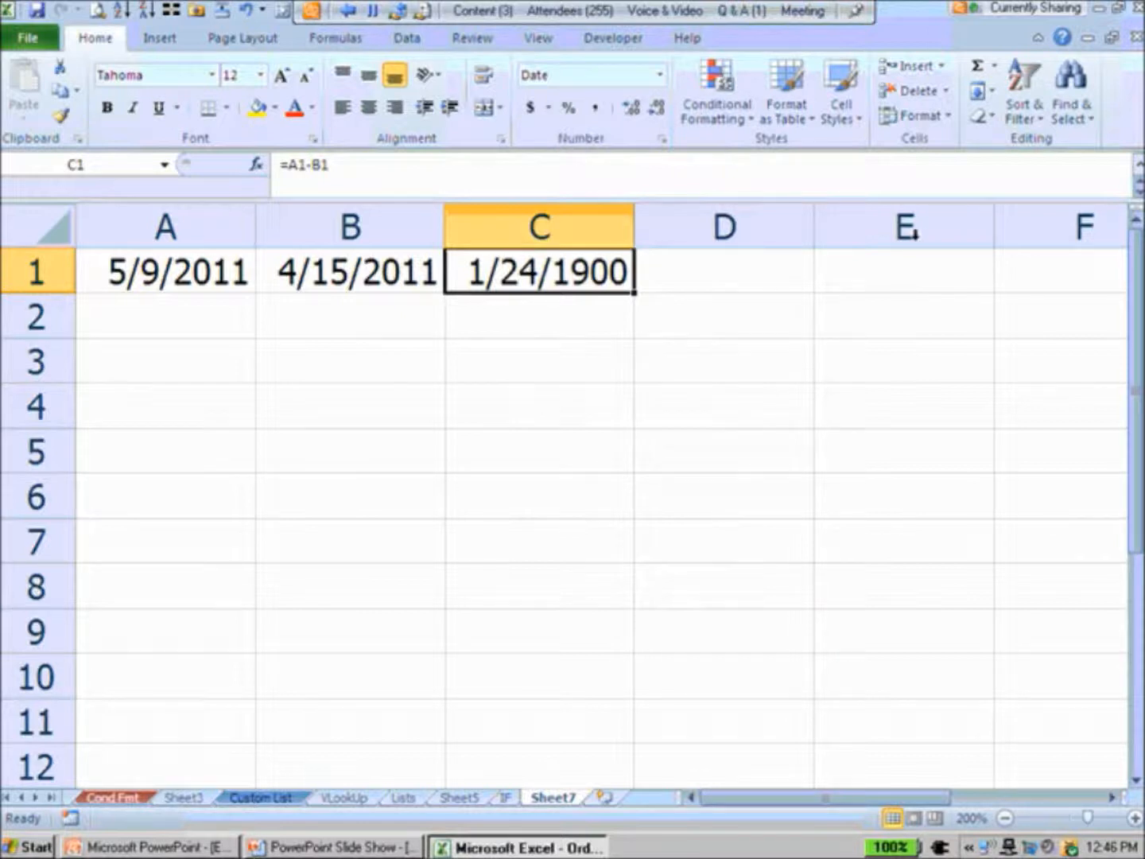
# - Clear only the formatting of cell C1, keeping its subtraction formula
pyautogui.click(995, 117)
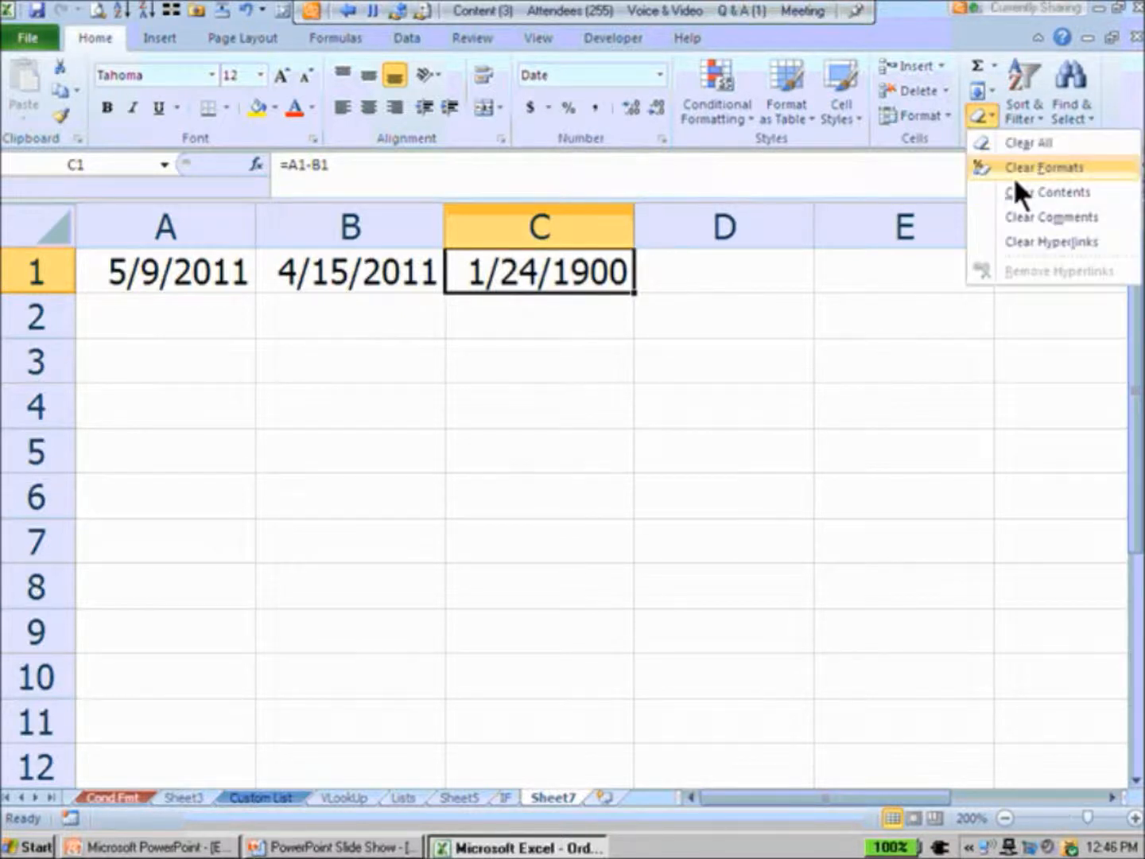
pyautogui.click(1015, 174)
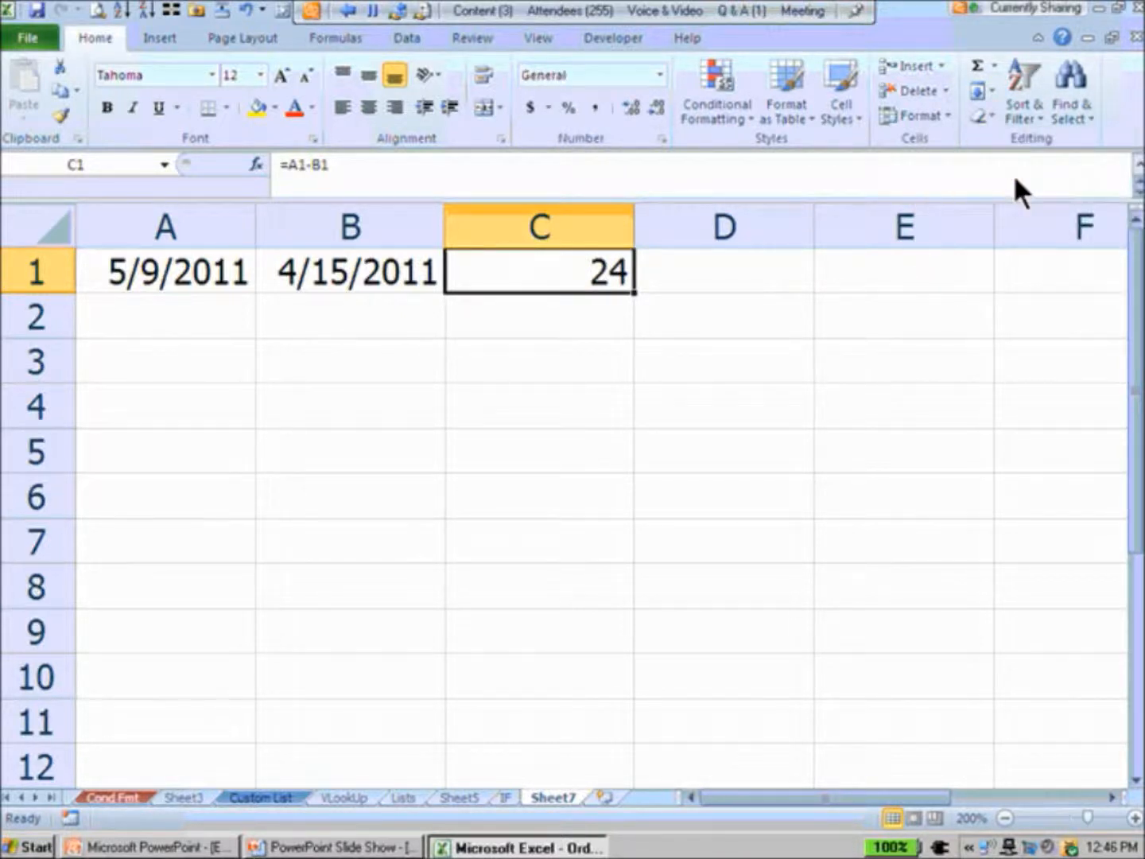
pyautogui.click(875, 468)
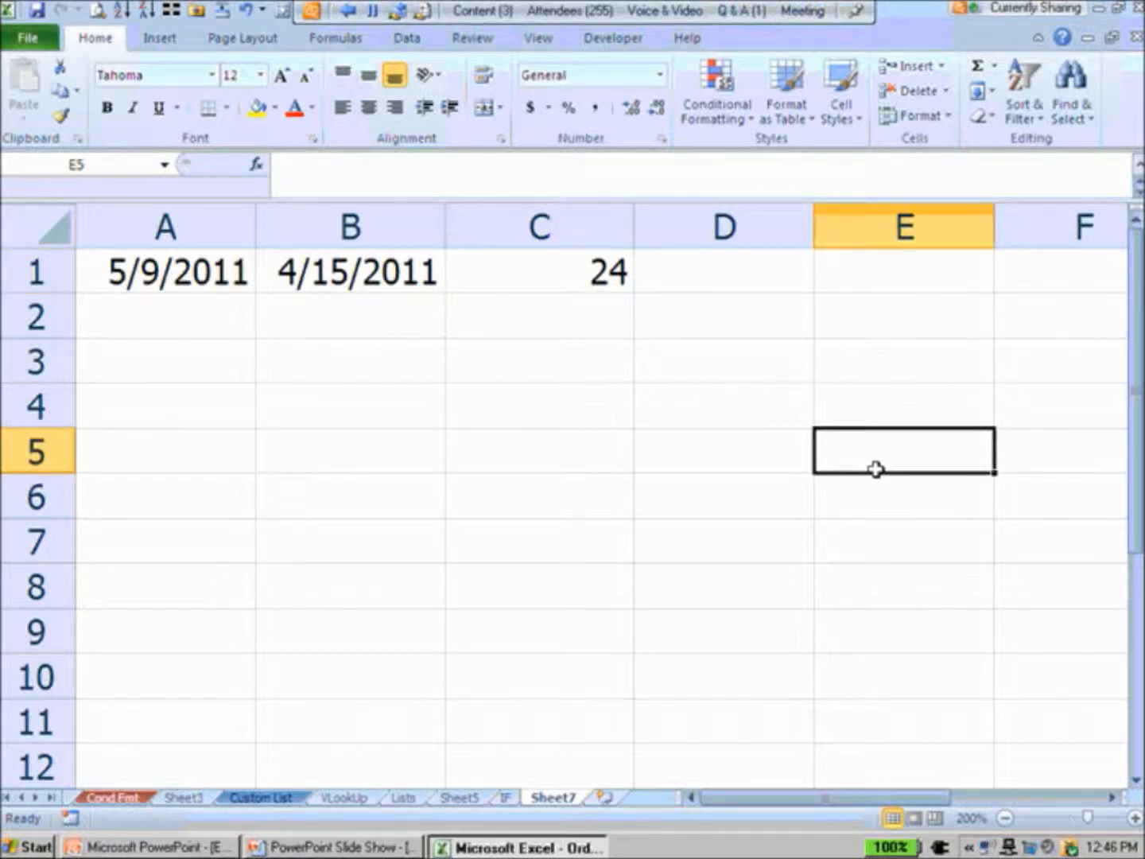
# - Replace the fixed date in cell A1 with the formula =TODAY()
pyautogui.press('Up')
pyautogui.press('Up')
pyautogui.press('Up')
pyautogui.press('Left')
pyautogui.press('Up')
pyautogui.press('Left')
pyautogui.press('Left')
pyautogui.press('Left')
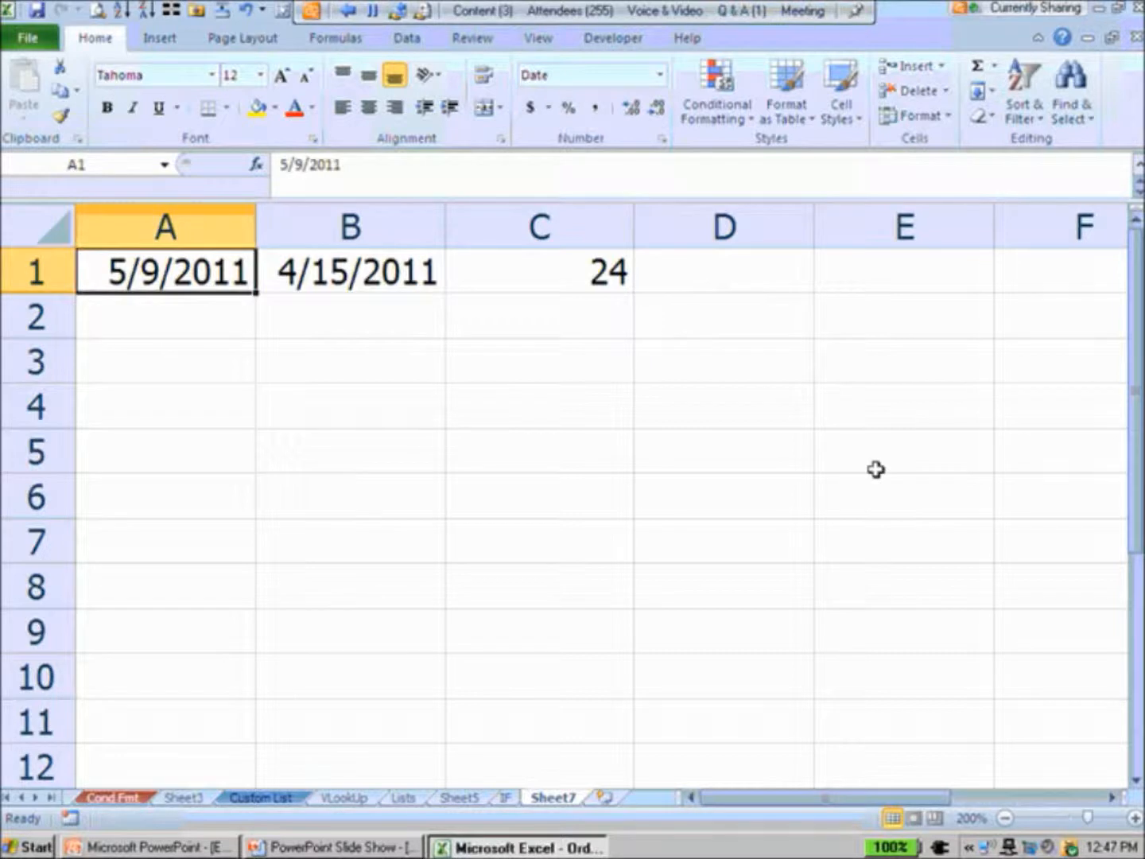
pyautogui.write('=today')
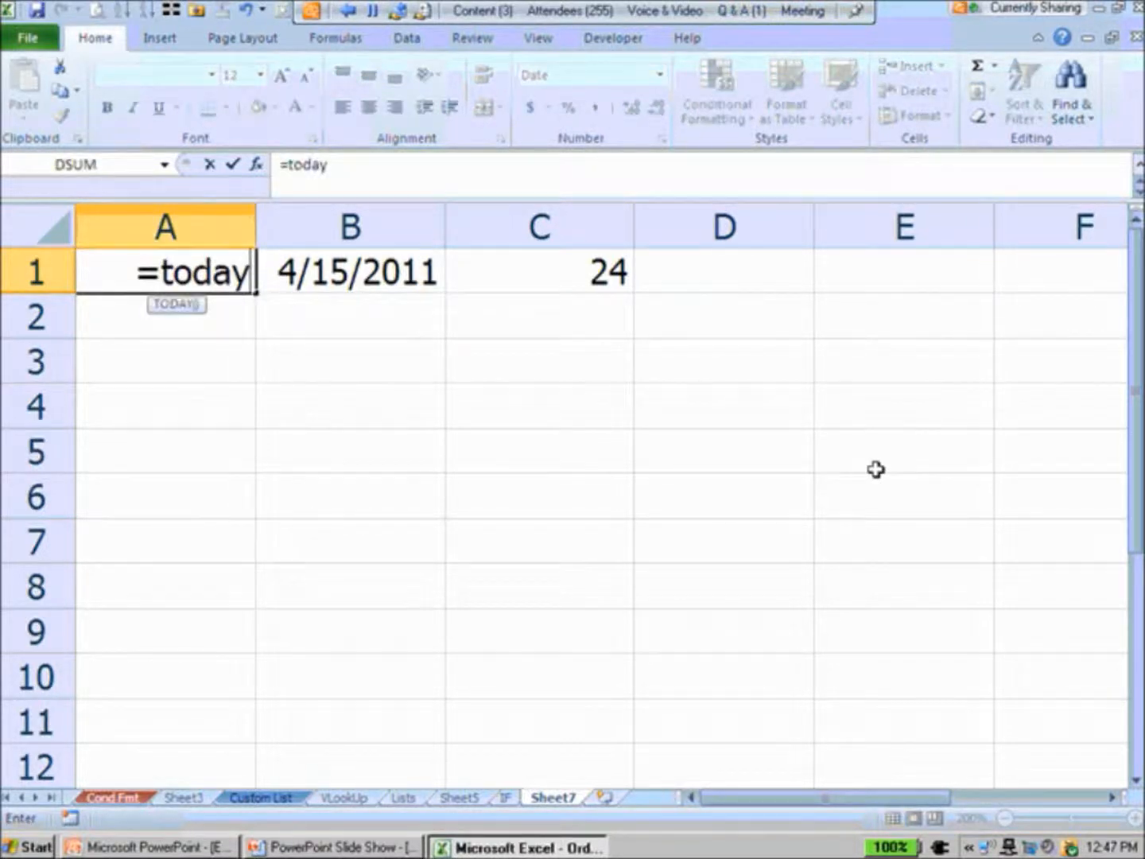
pyautogui.write('()')
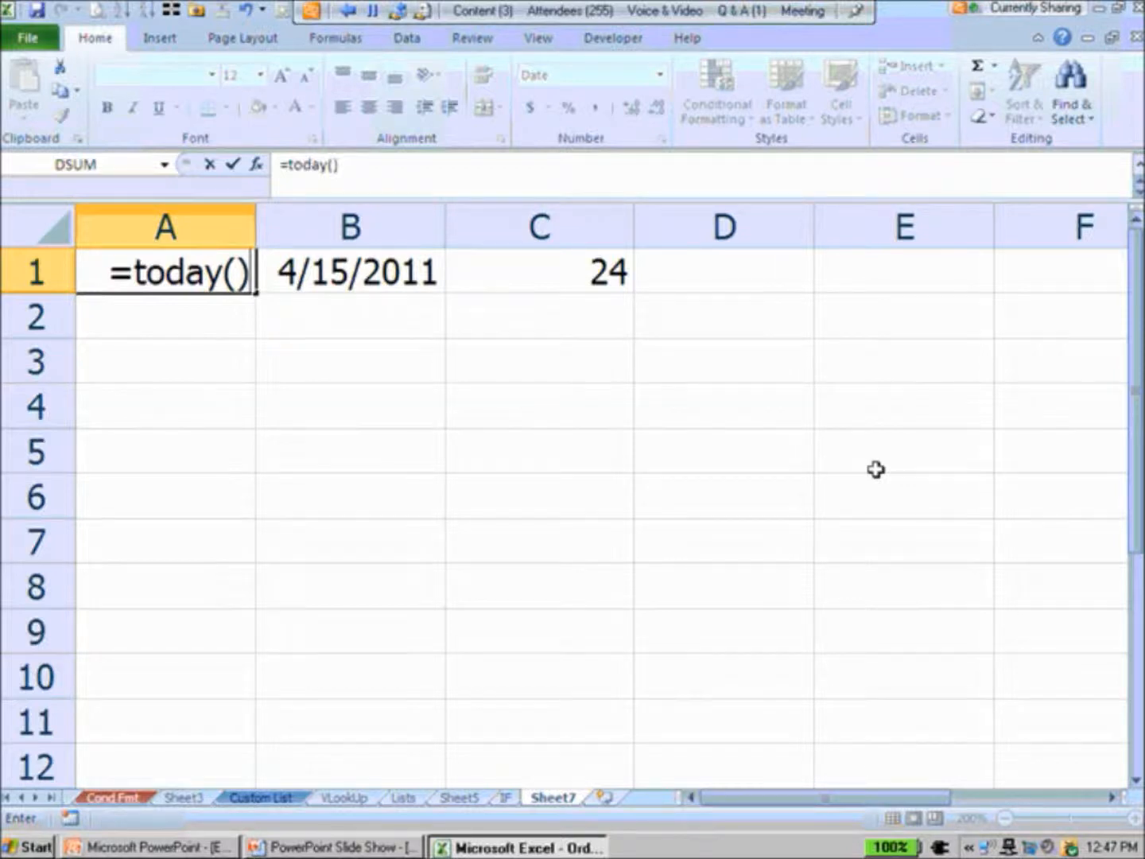
pyautogui.press('Return')
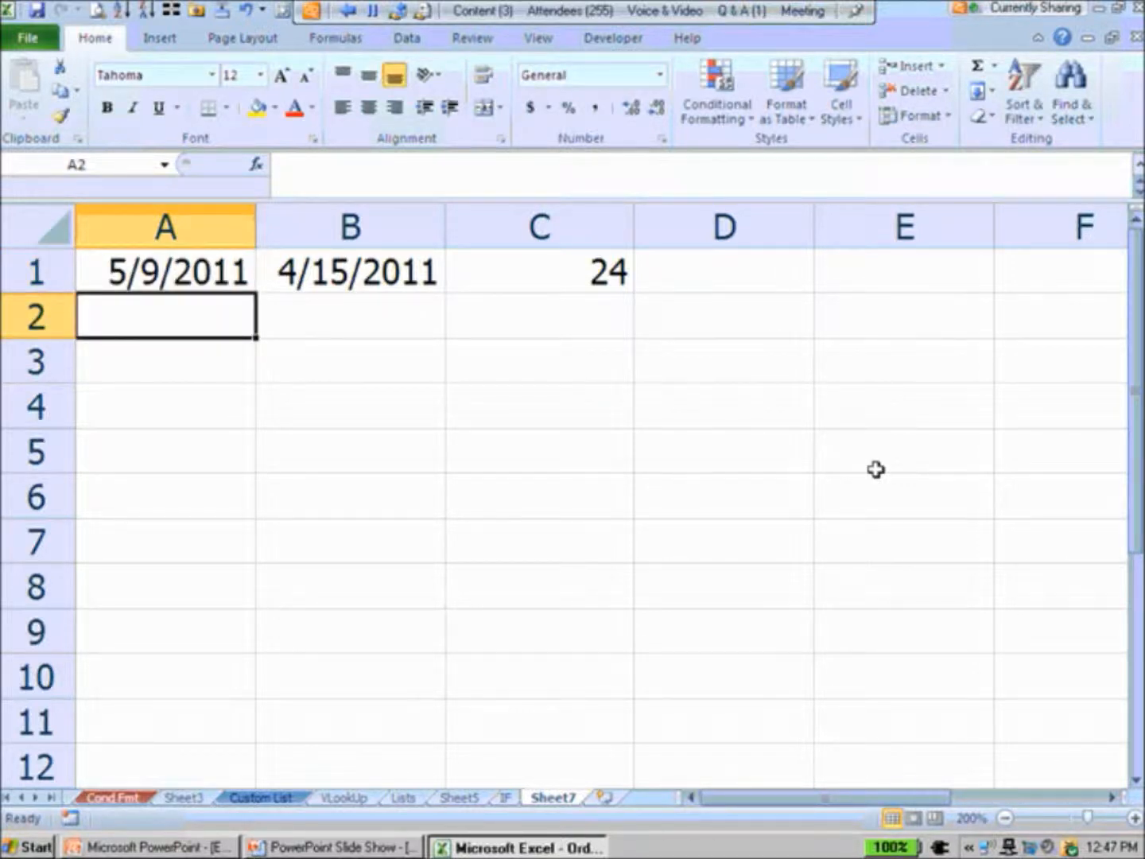
# - Inspect the formula stored in cell A1 without changing it
pyautogui.press('Up')
pyautogui.press('F2')
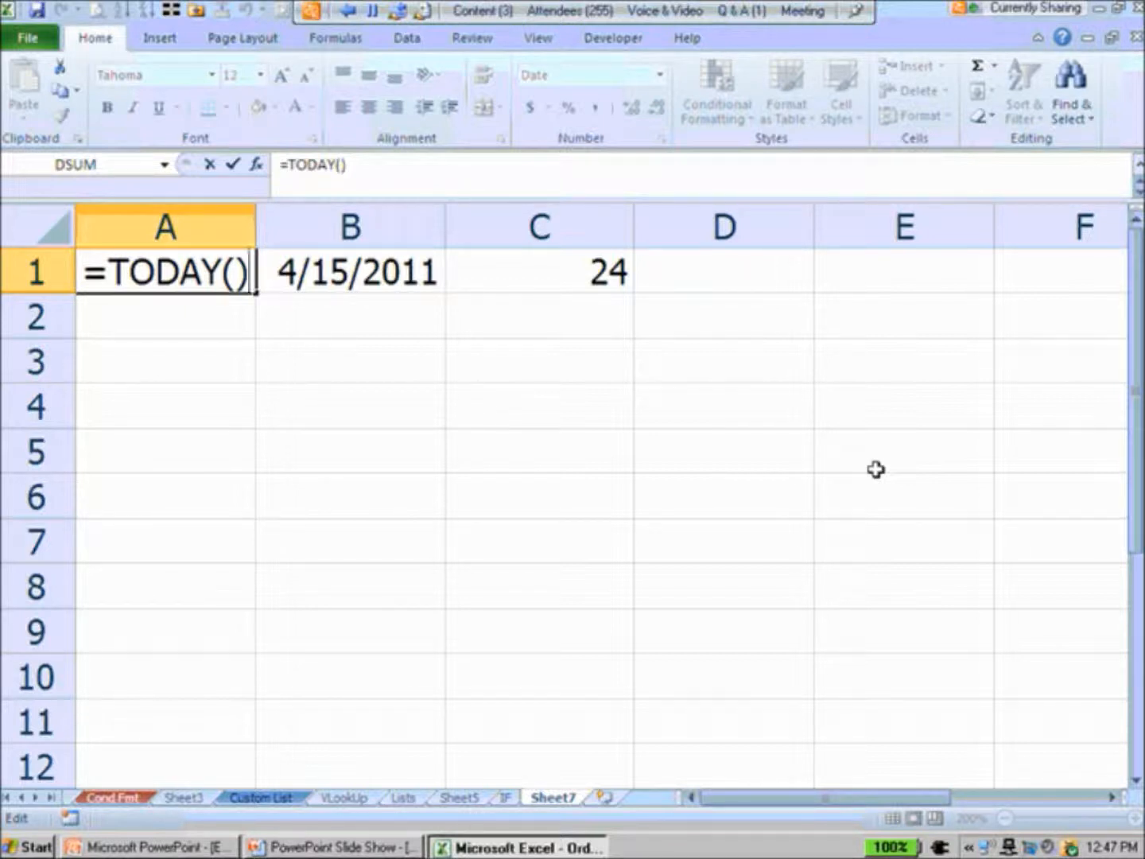
pyautogui.press('Return')
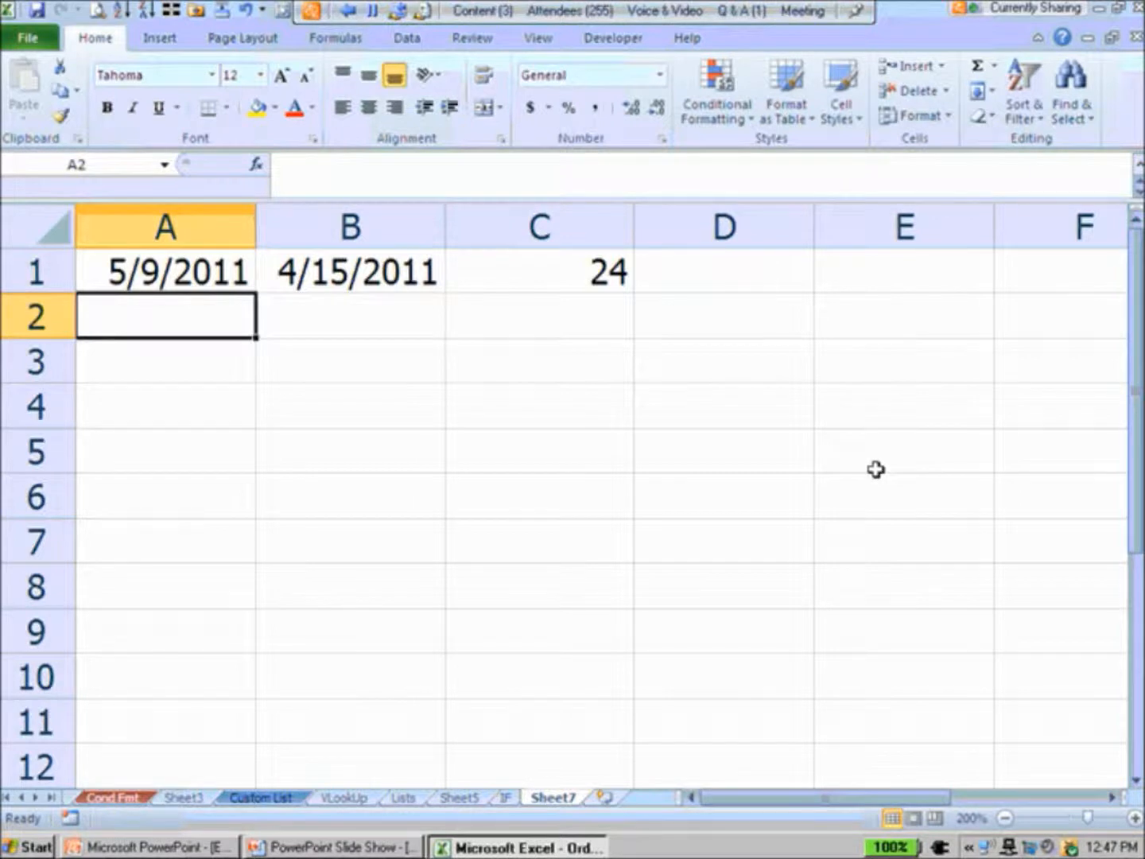
# - Insert the current time in cell A2 as a fixed value and delete that entry again
pyautogui.hotkey('ctrl', 'shift', ';')
pyautogui.press('Tab')
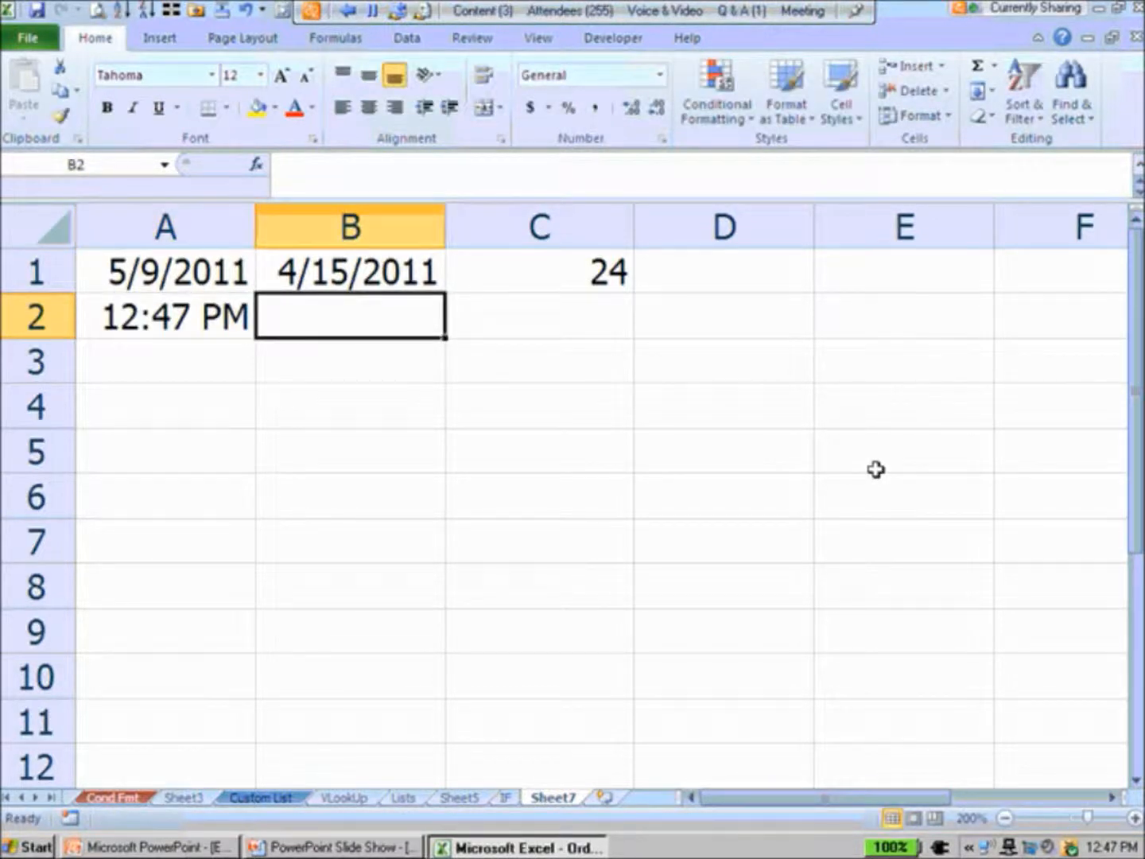
pyautogui.press('Left')
pyautogui.press('Delete')
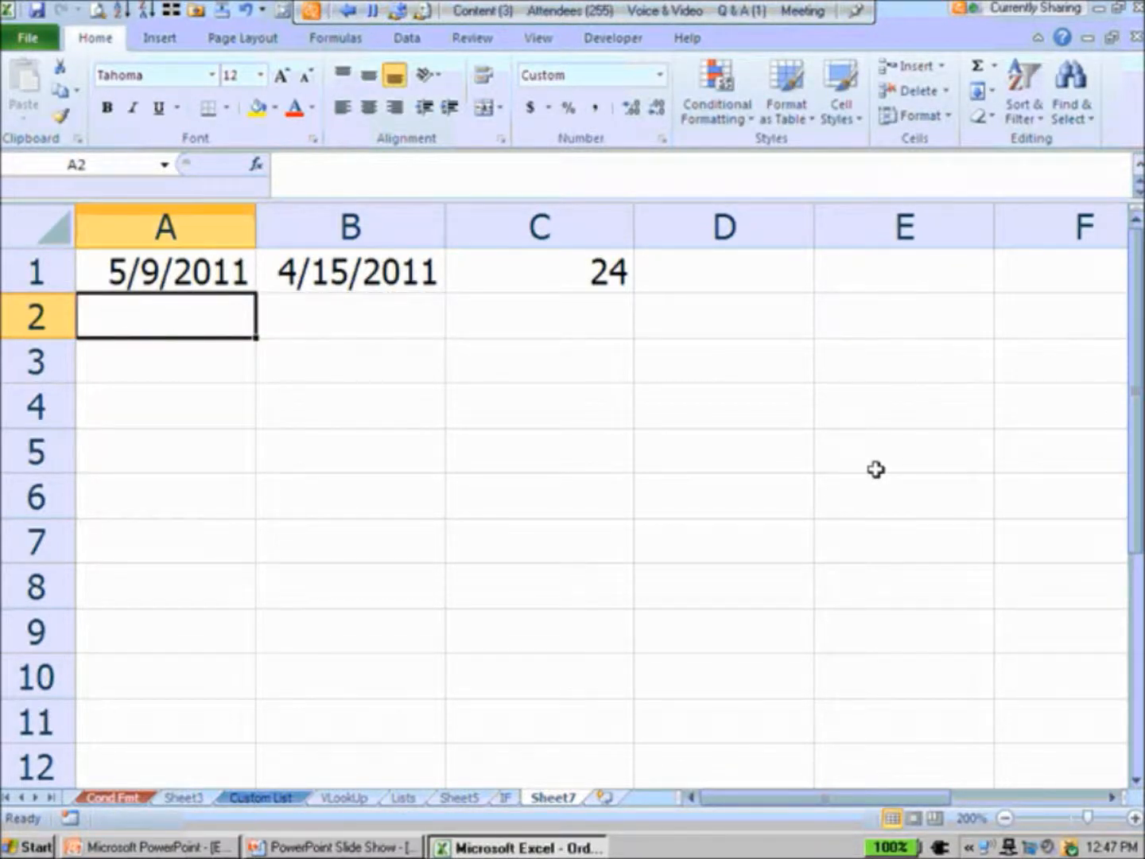
# - Enter 7:00 AM in cell A2 and insert the current time as a fixed value in cell B2
pyautogui.write('7:00 AM')
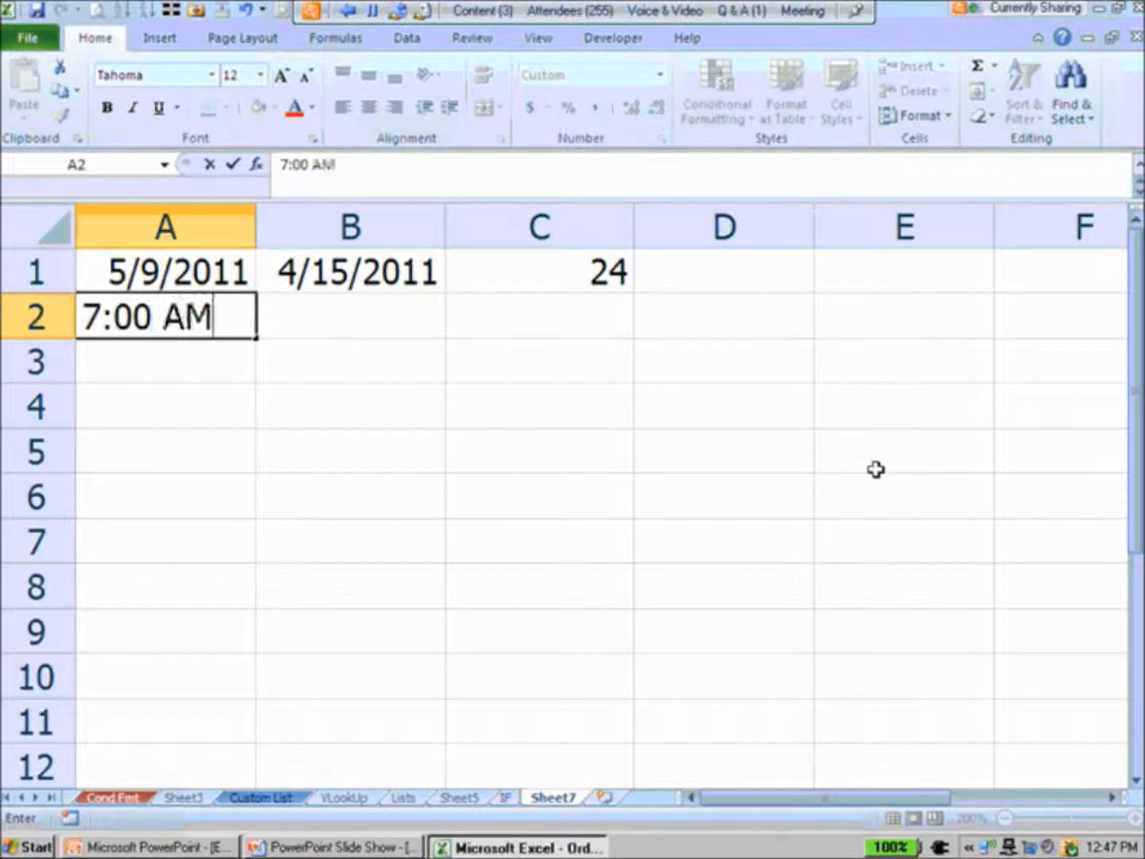
pyautogui.press('Tab')
pyautogui.hotkey('ctrl', ';')
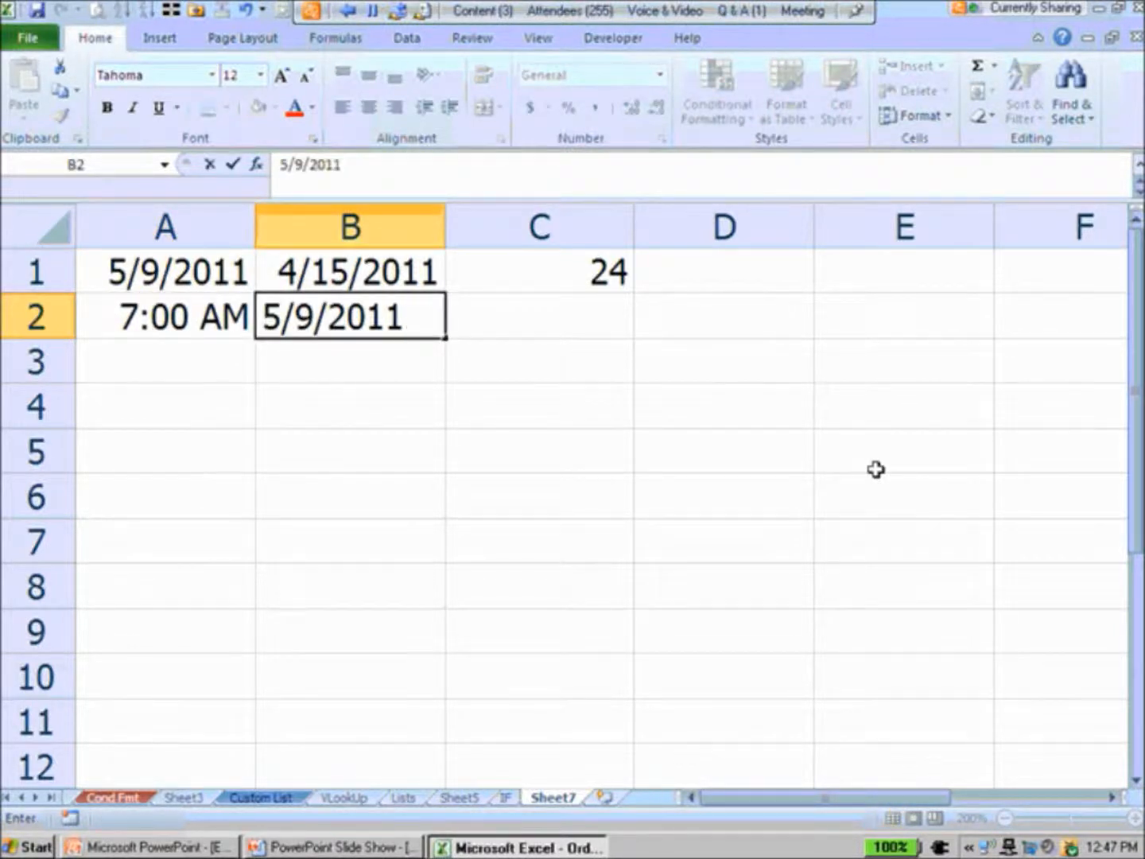
pyautogui.press('Escape')
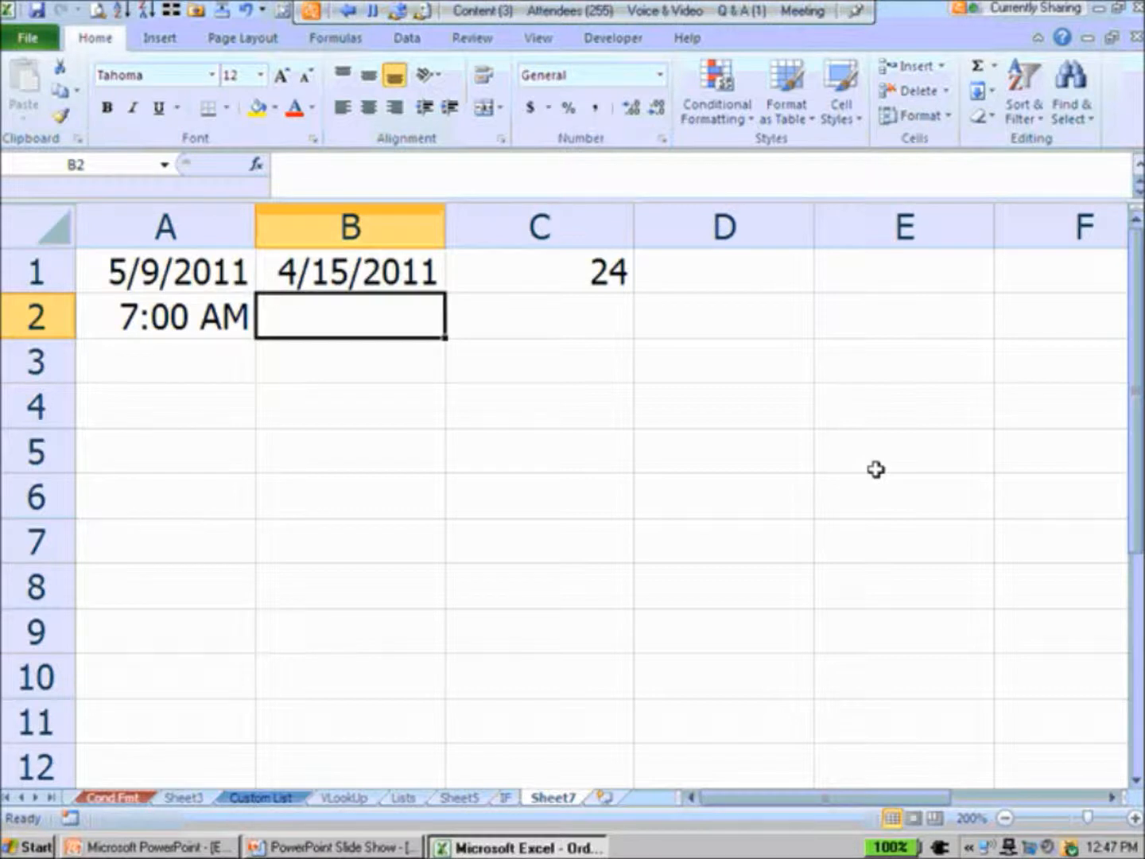
pyautogui.hotkey('ctrl', 'shift', ';')
pyautogui.press('Tab')
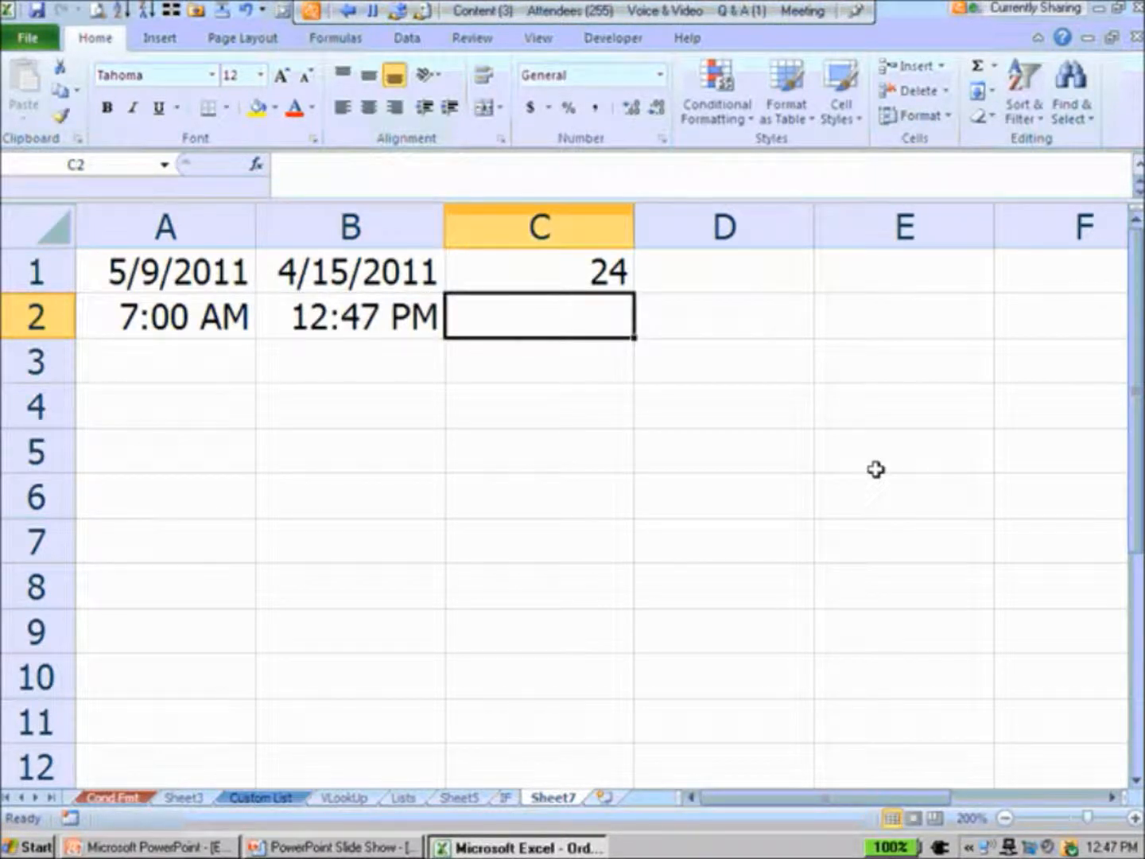
# - Subtract the start time from the end time in cell C2 with the formula =B2-A2
pyautogui.write('=')
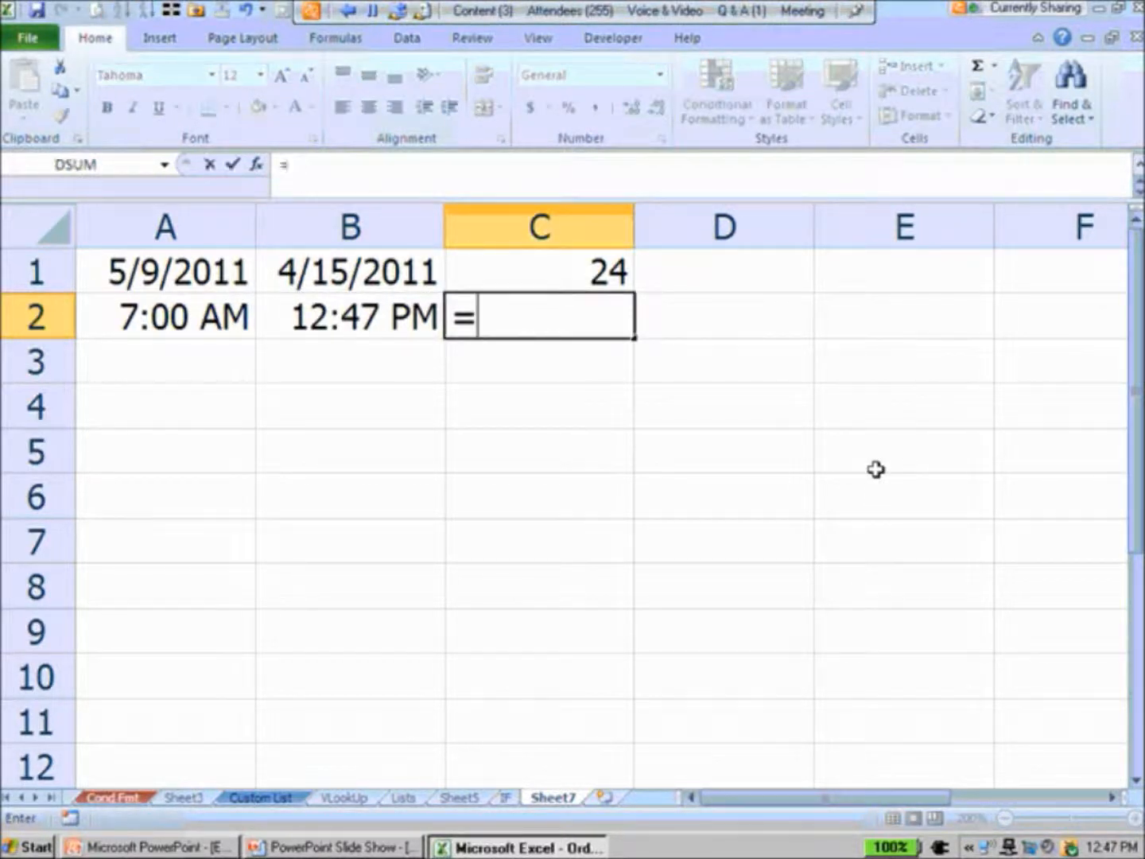
pyautogui.press('Left')
pyautogui.write('-')
pyautogui.press('Left')
pyautogui.press('Left')
pyautogui.press('Return')
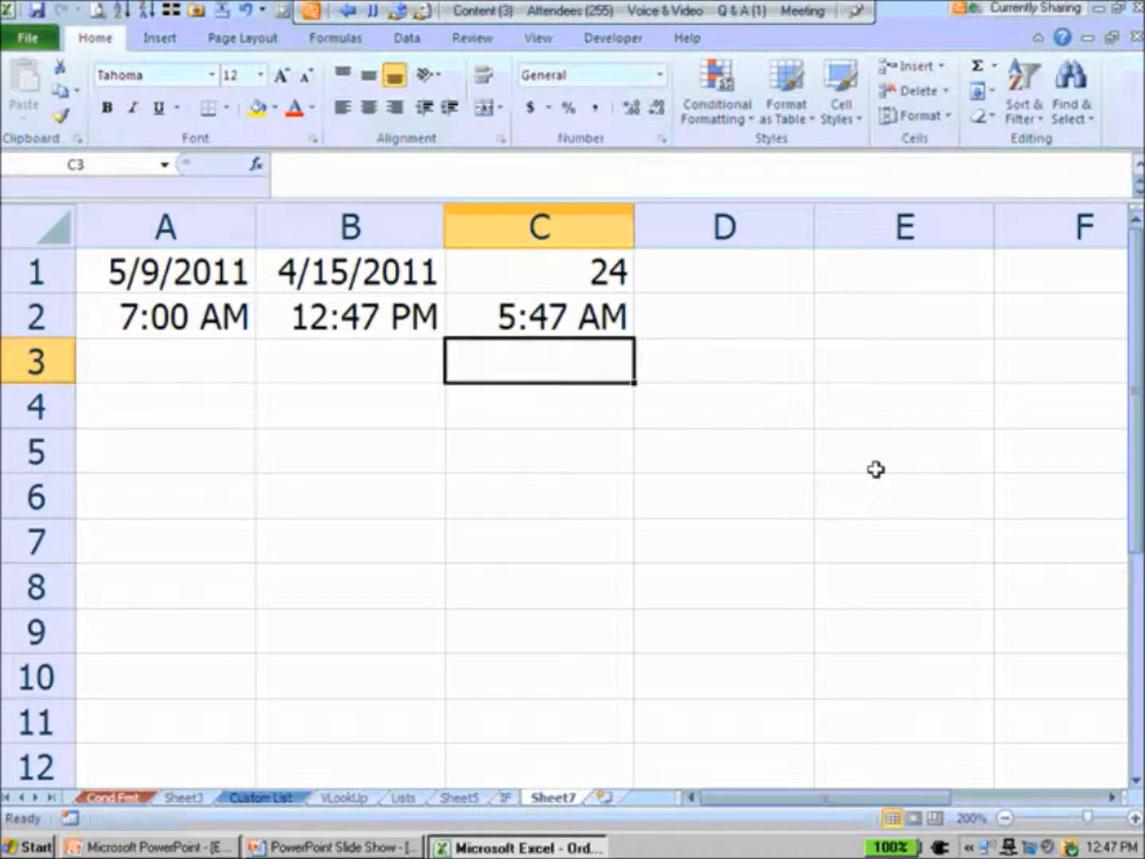
# - Clear only the formatting of cell C2, keeping its time subtraction formula
pyautogui.press('Up')
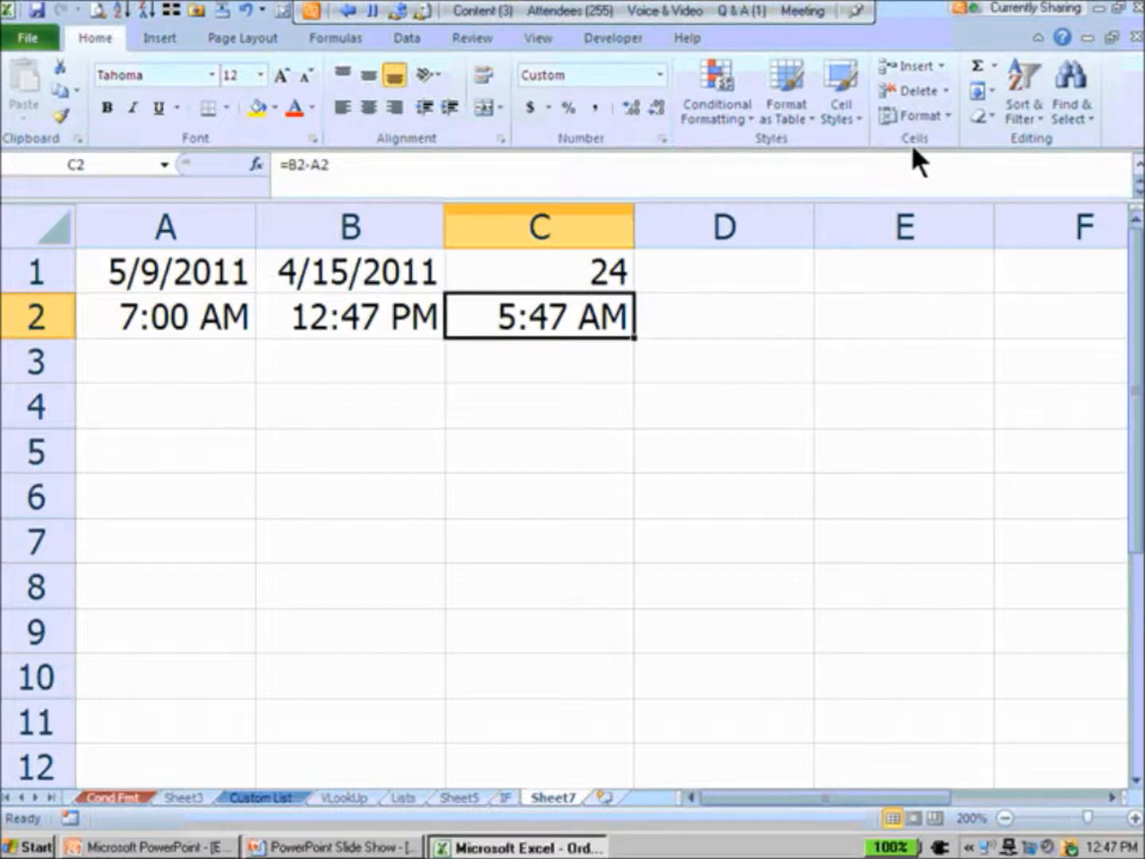
pyautogui.click(984, 117)
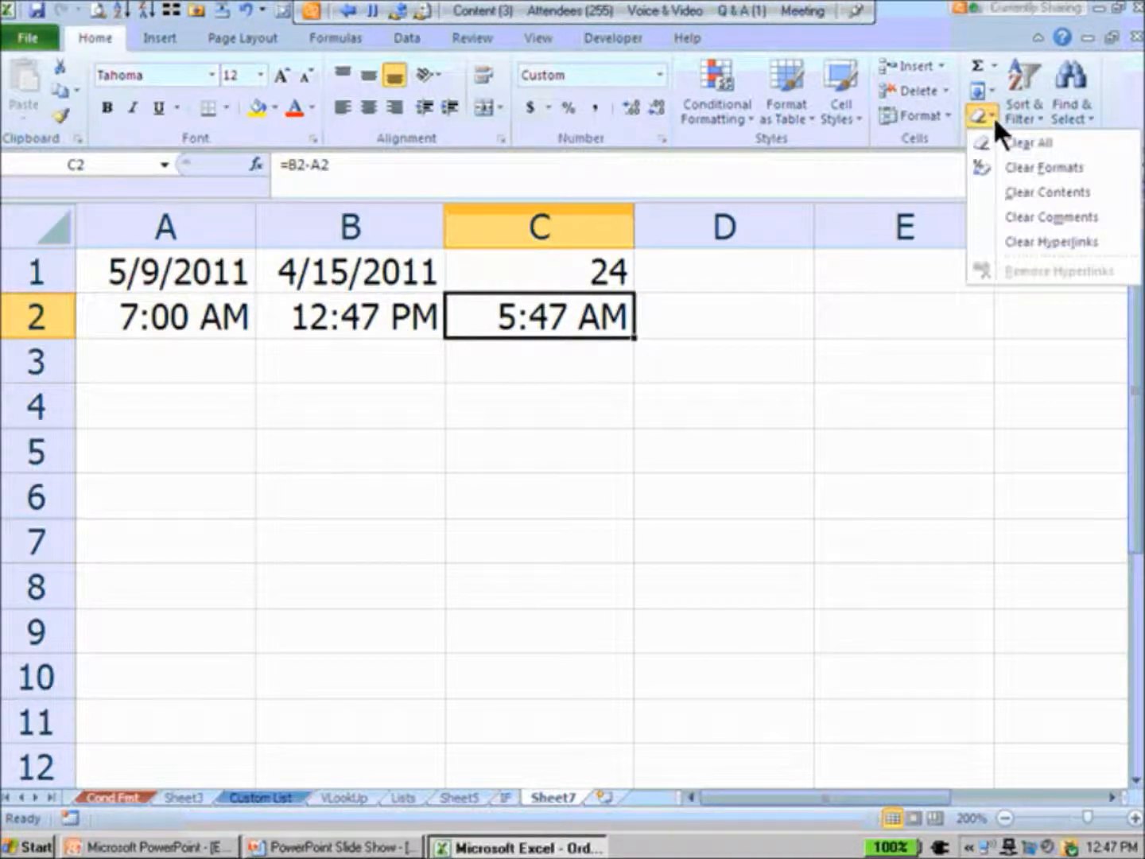
pyautogui.click(1004, 168)
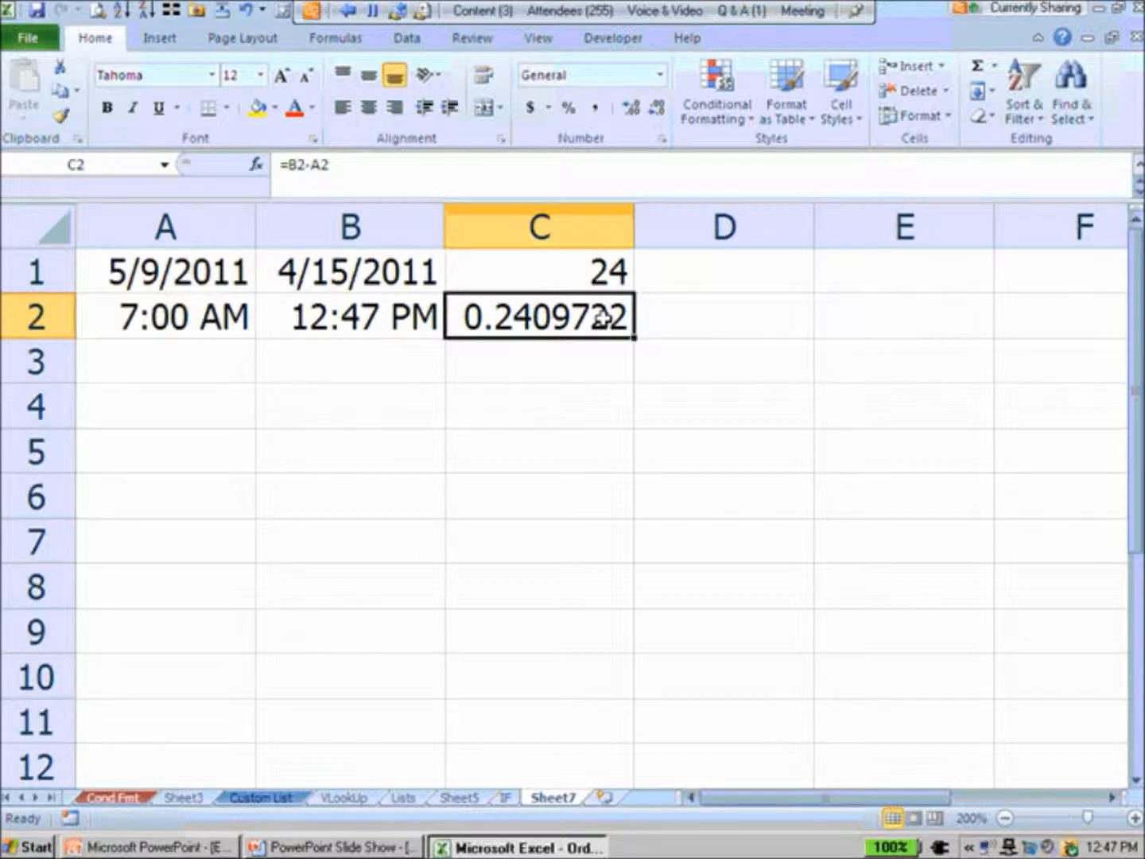
# - Convert the time difference to hours in cell D2 with the formula =C2*24
pyautogui.click(677, 311)
pyautogui.write('=')
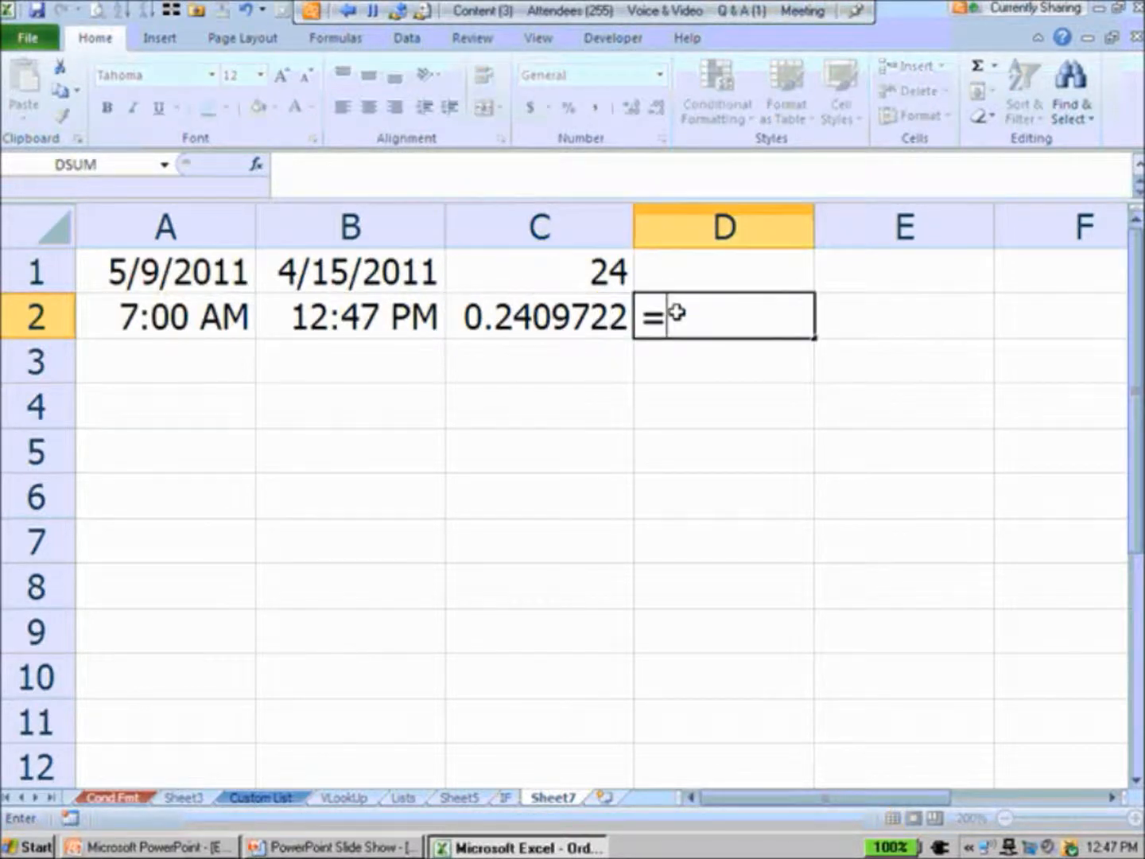
pyautogui.press('Left')
pyautogui.write('*24')
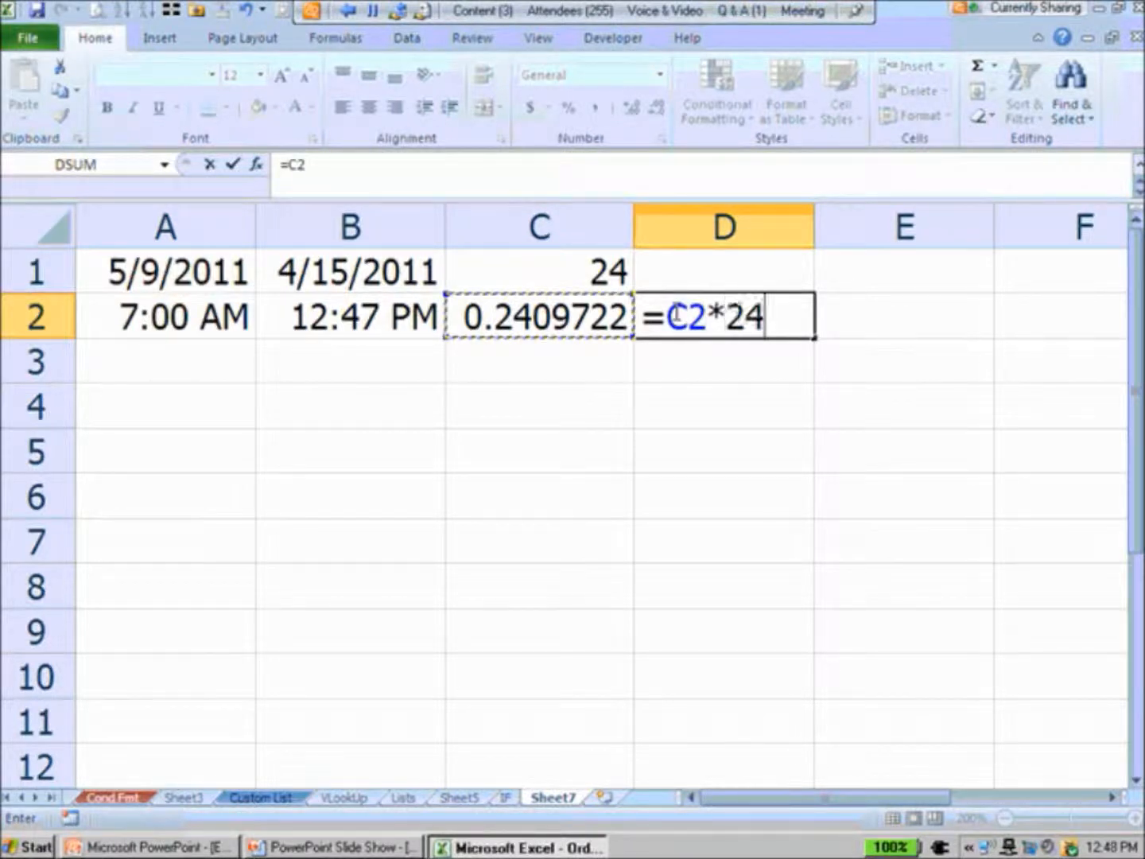
pyautogui.press('Return')
pyautogui.click(787, 450)
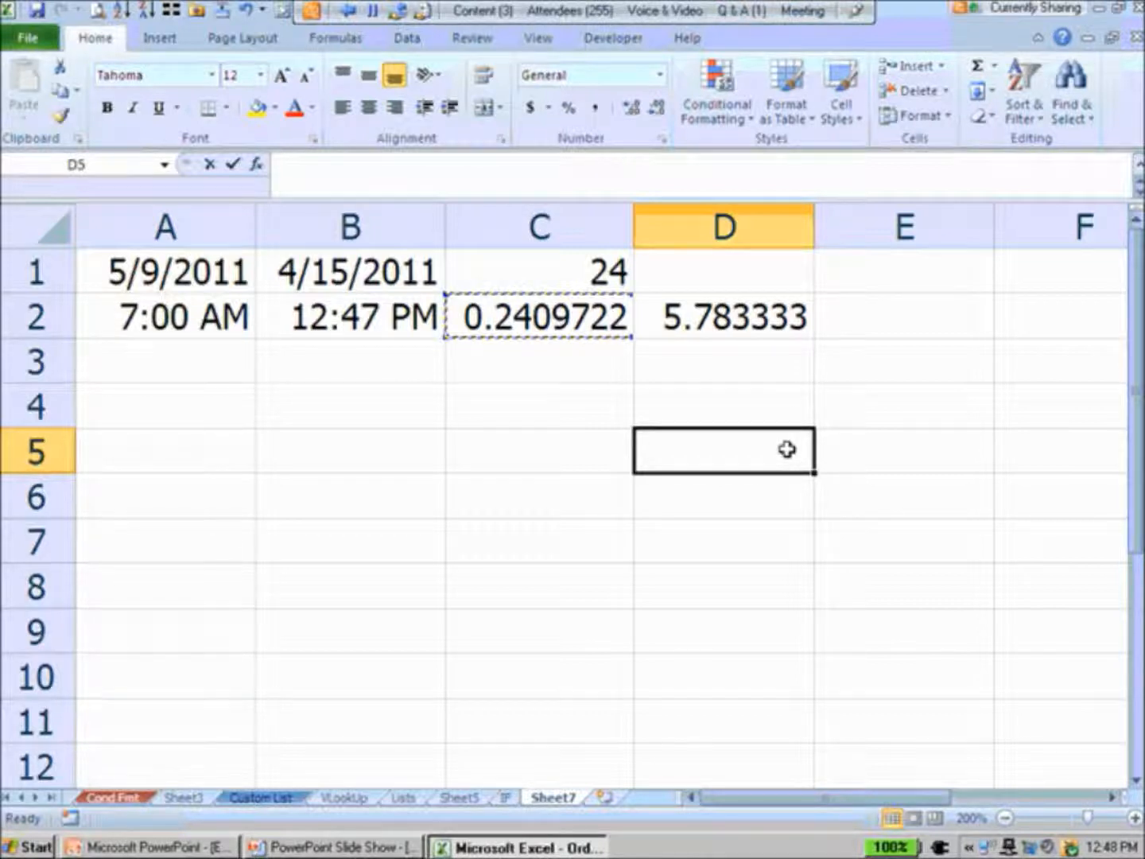
# - Delete the hour conversion formula from cell D2
pyautogui.press('Up')
pyautogui.press('Up')
pyautogui.press('Up')
pyautogui.press('Delete')
# - Edit the formula in cell C2 to =(B2-A2)*24 so it calculates the elapsed time in hours
pyautogui.press('Left')
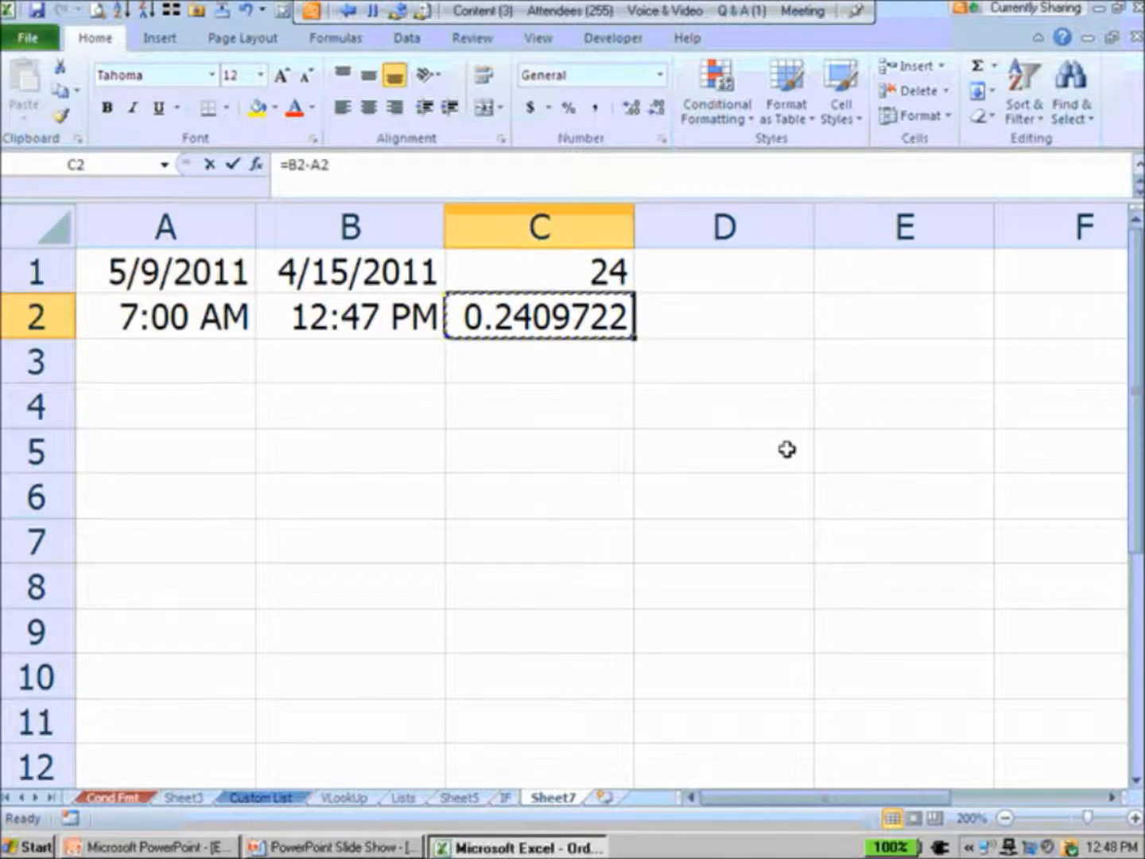
pyautogui.press('F2')
pyautogui.press('Left')
pyautogui.press('Left')
pyautogui.press('Left')
pyautogui.press('Left')
pyautogui.press('Left')
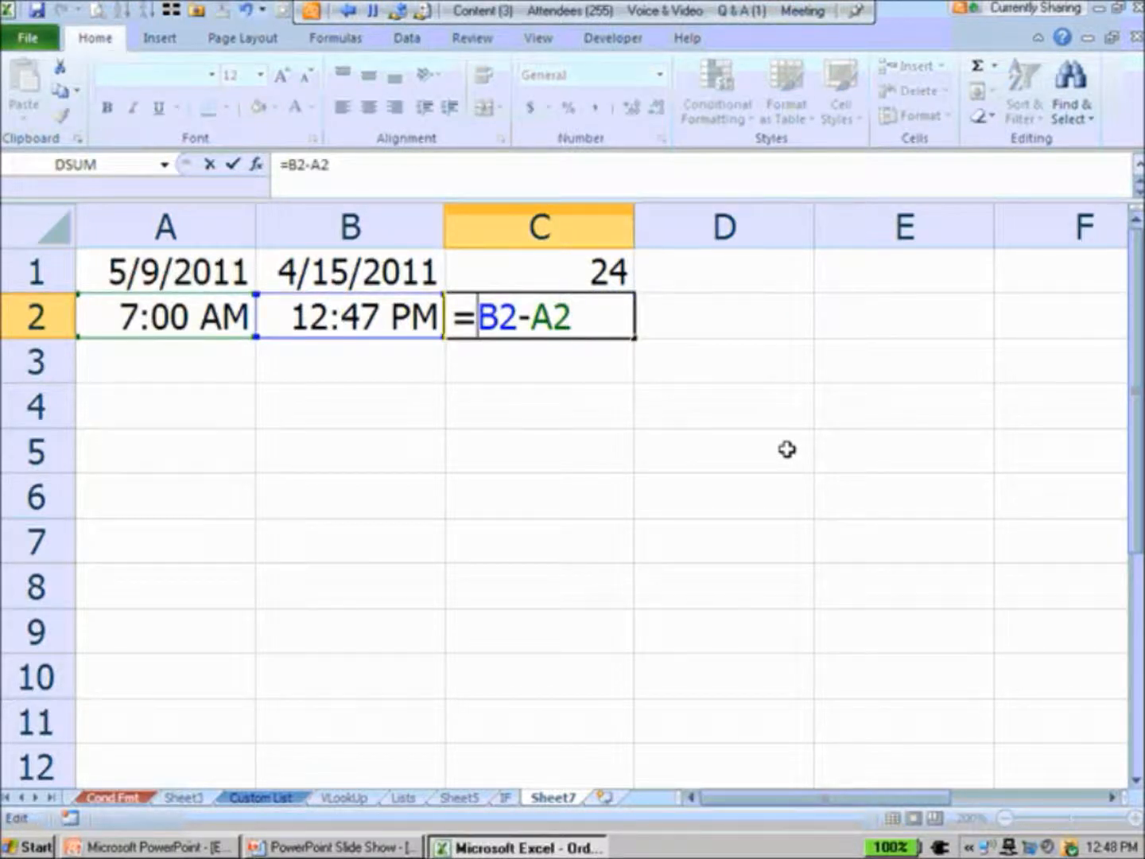
pyautogui.write('(')
pyautogui.click(610, 322)
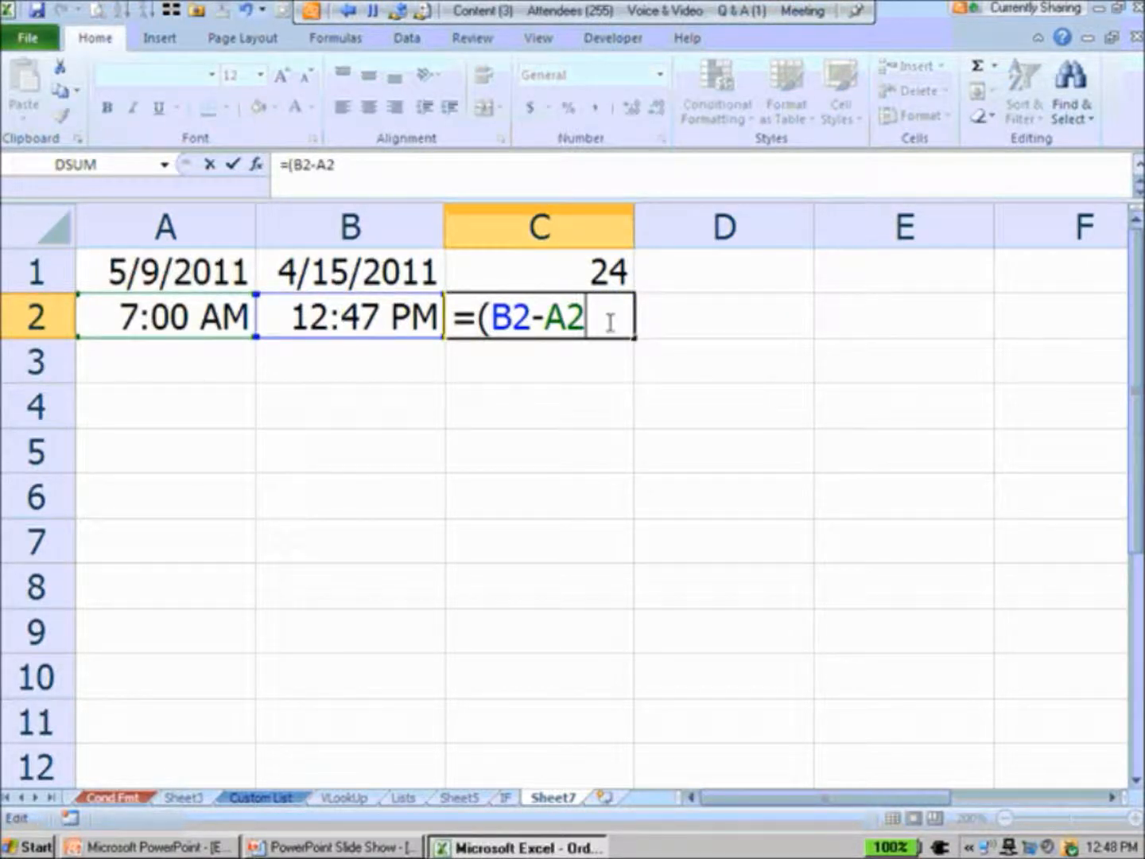
pyautogui.write(')*24')
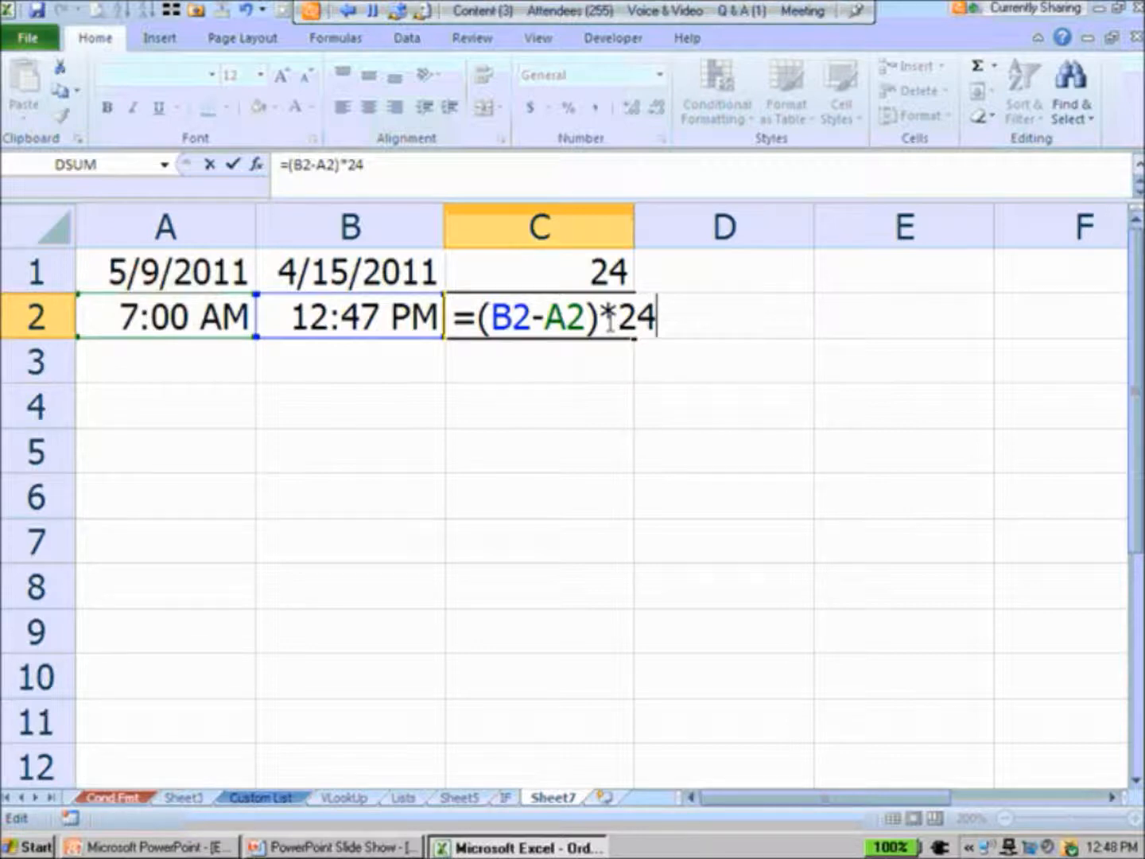
pyautogui.press('Return')
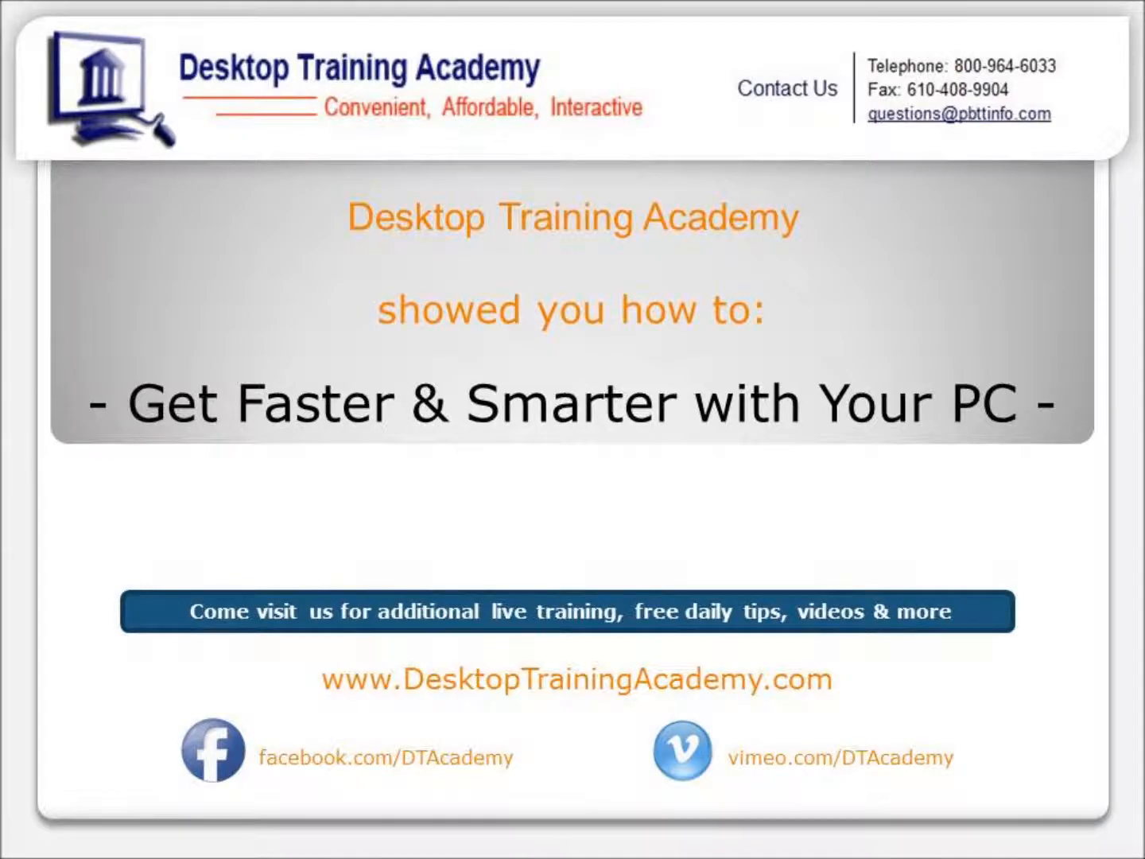